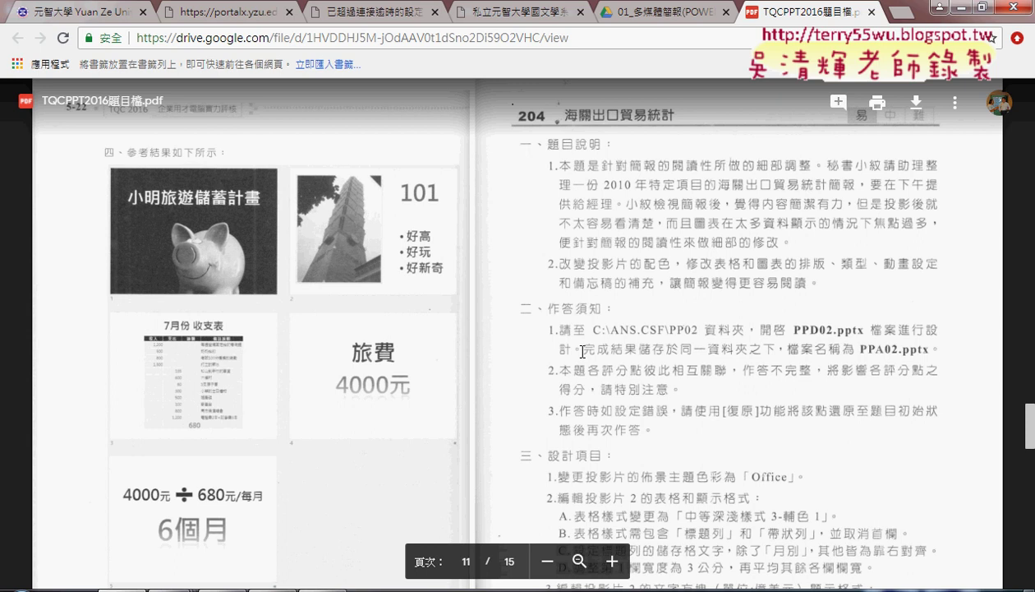
# - Zoom the exam PDF in three levels and pan across the enlarged page
pyautogui.click(613, 561)
pyautogui.click(615, 562)
pyautogui.click(613, 561)
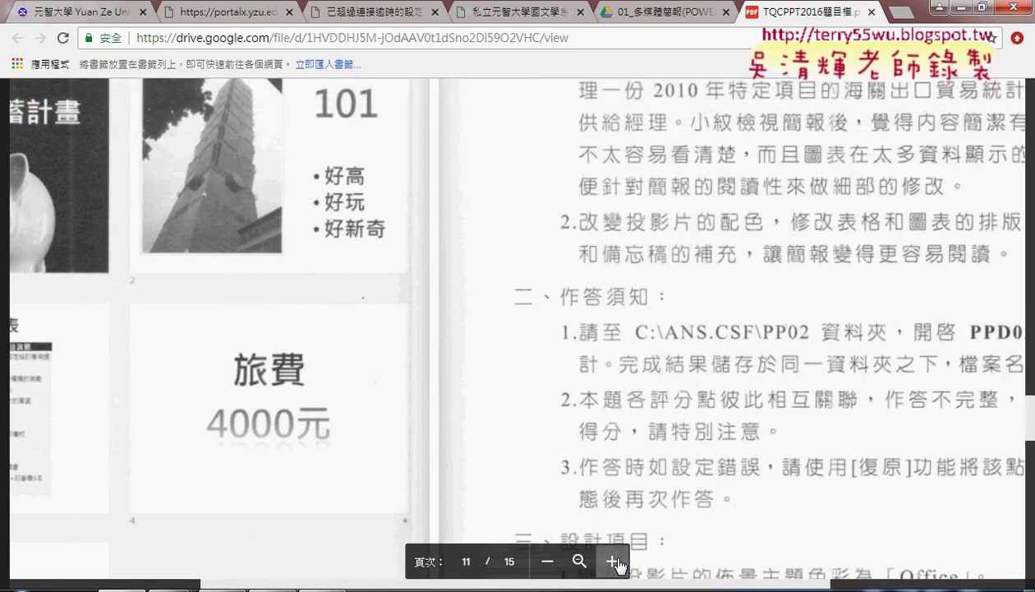
pyautogui.scroll(-1, 682, 559)
pyautogui.hscroll(2, 715, 526)
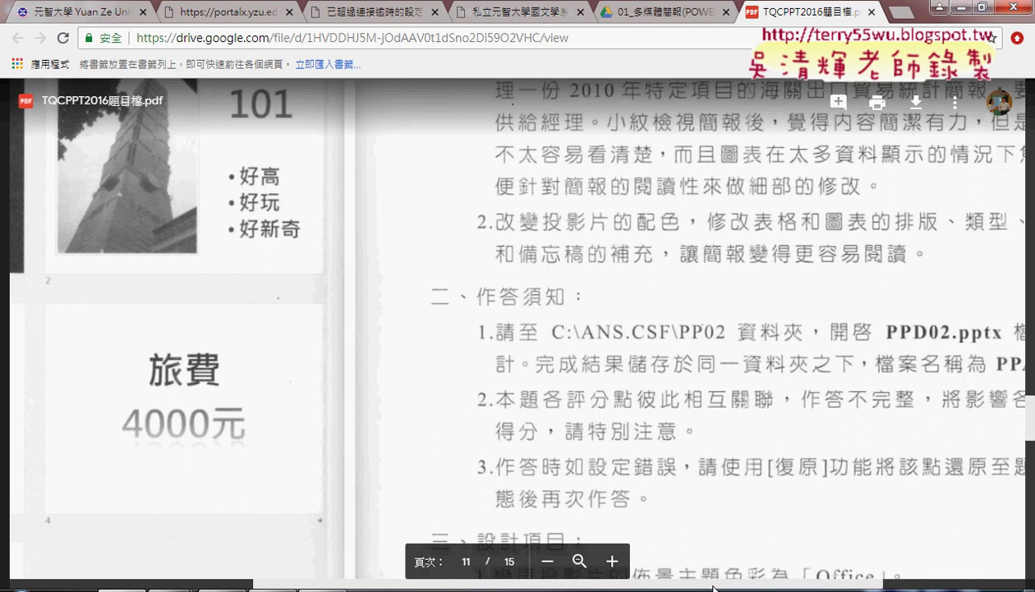
pyautogui.hscroll(2, 756, 493)
pyautogui.hscroll(1, 789, 458)
pyautogui.scroll(-4, 789, 458)
pyautogui.scroll(2, 680, 281)
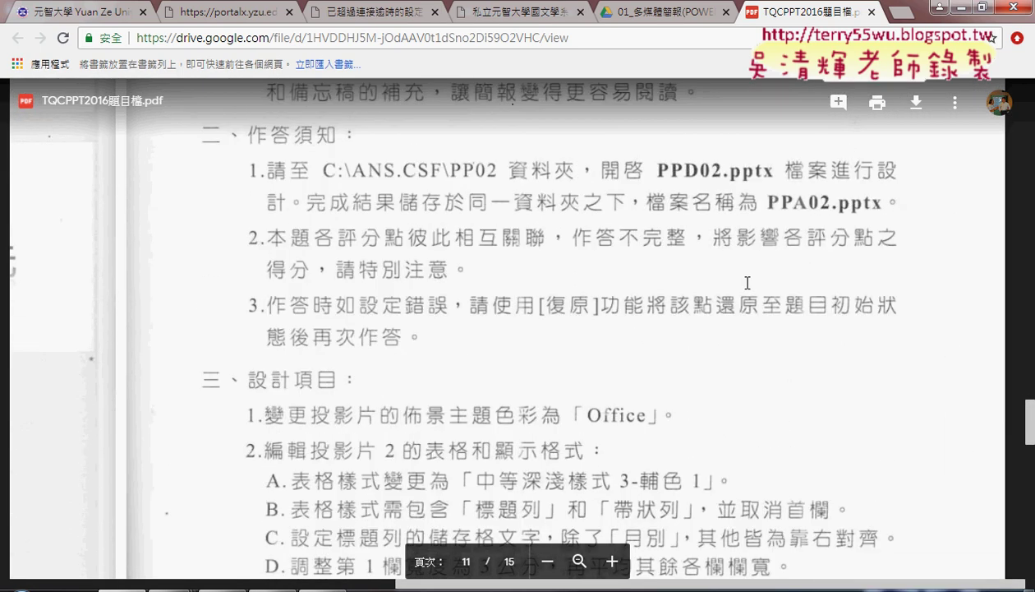
# - Scroll to page 11 so its 設計項目 requirement list fills the view
pyautogui.scroll(-3, 679, 281)
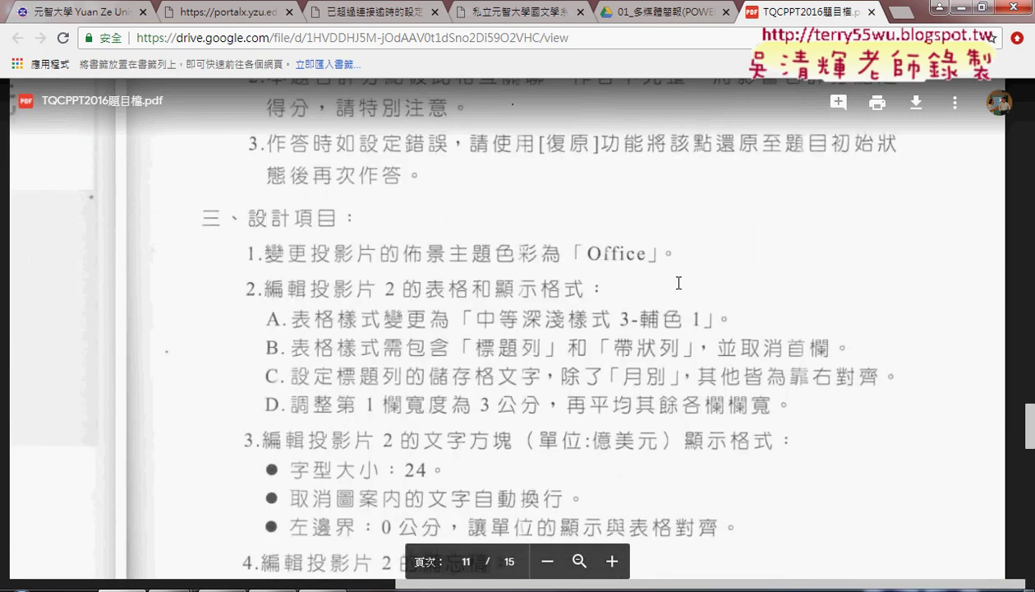
pyautogui.scroll(-1, 680, 281)
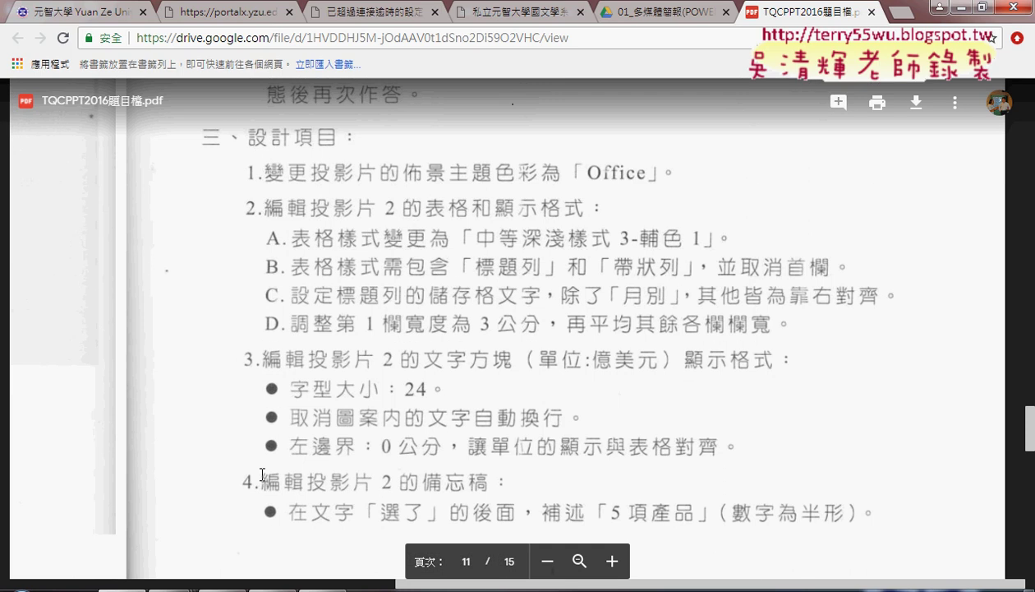
pyautogui.scroll(-2, 407, 481)
pyautogui.scroll(-3, 407, 474)
pyautogui.scroll(-4, 409, 476)
pyautogui.scroll(1, 409, 476)
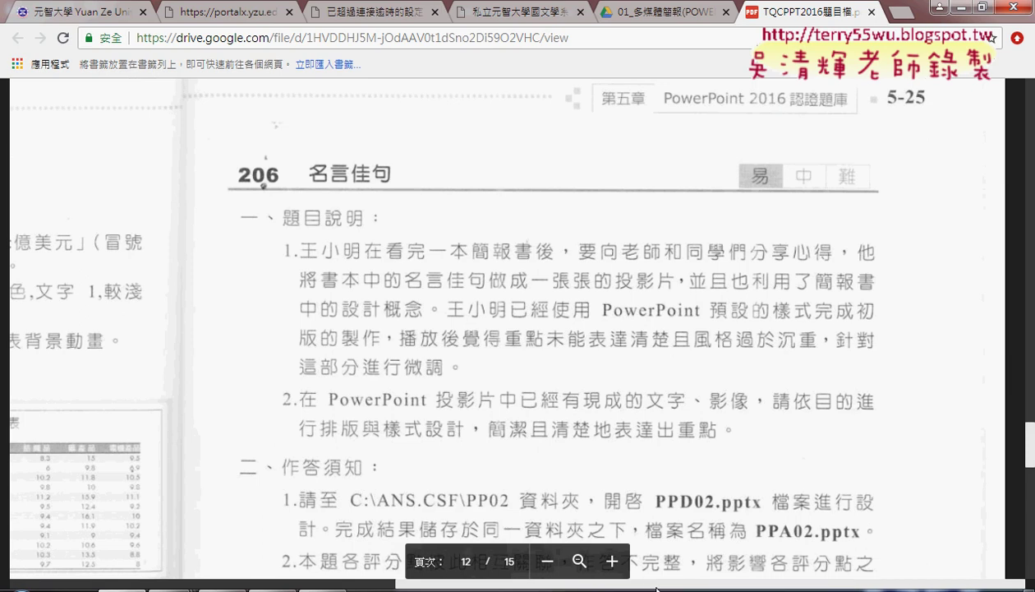
pyautogui.moveTo(657, 584); pyautogui.dragTo(310, 584)
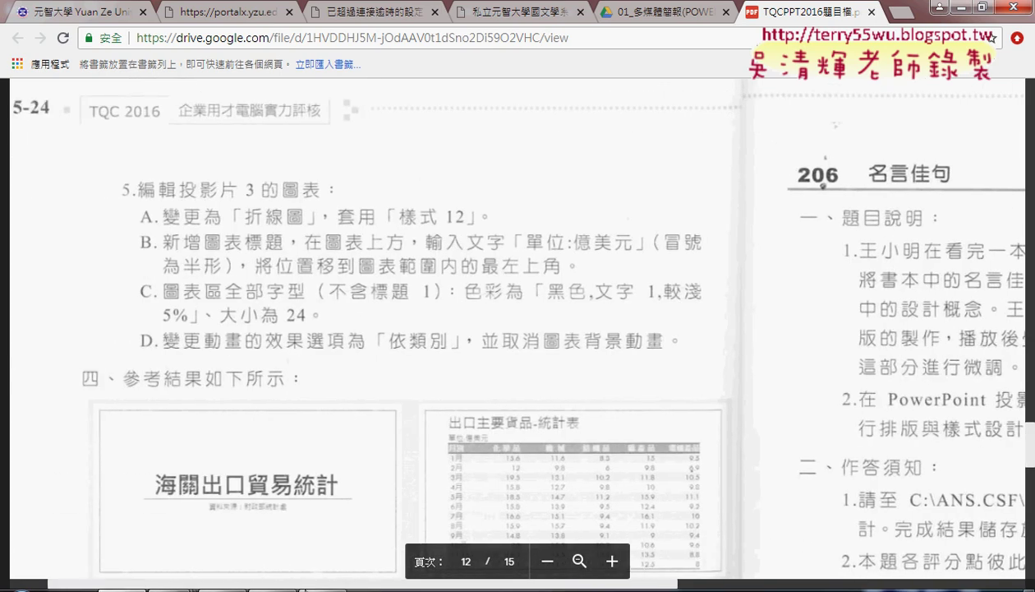
pyautogui.moveTo(304, 585); pyautogui.dragTo(649, 585)
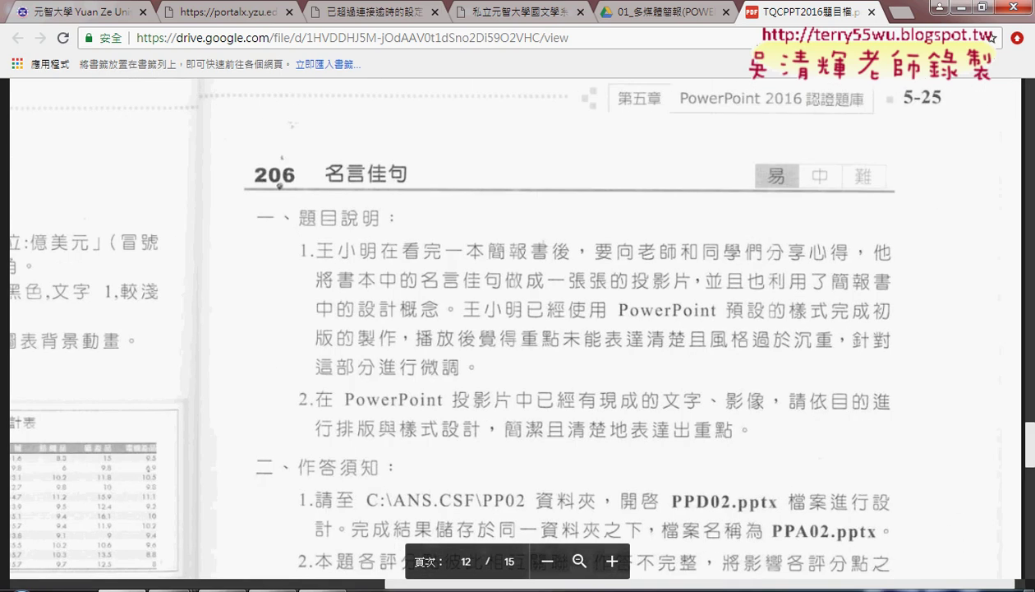
pyautogui.scroll(3, 613, 402)
pyautogui.scroll(2, 613, 386)
pyautogui.scroll(2, 613, 386)
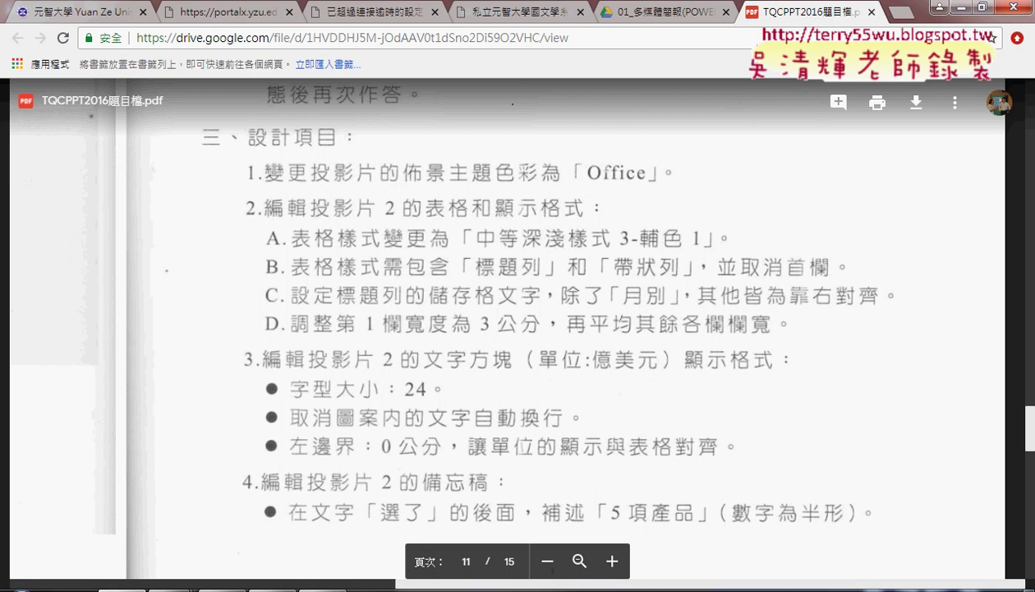
pyautogui.moveTo(317, 589)
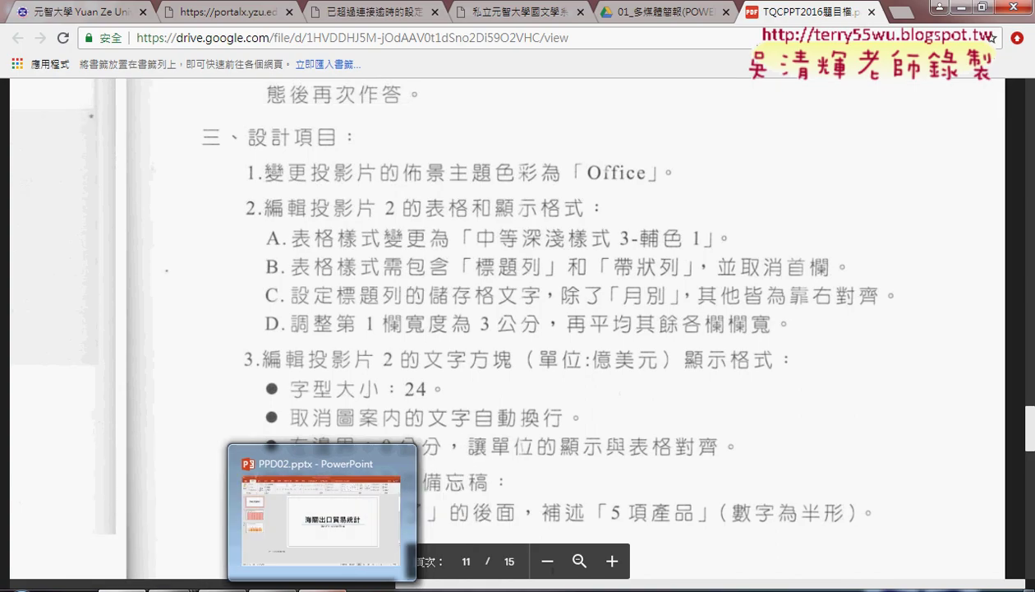
# - Bring PPD02.pptx forward in PowerPoint and show the Design tab's themes and variants
pyautogui.click(401, 465)
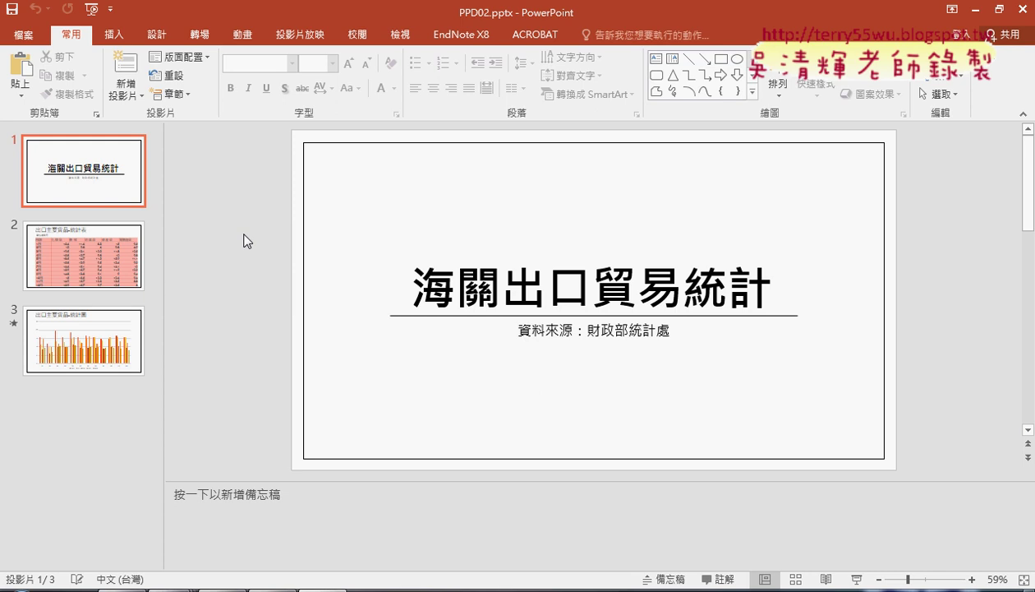
pyautogui.click(154, 38)
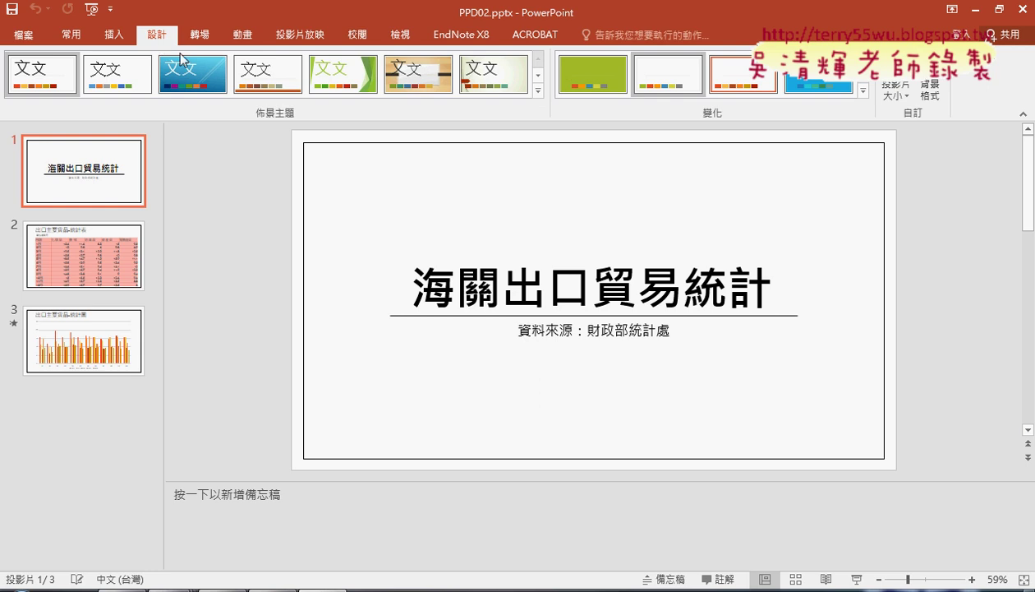
# - Browse the theme gallery and variant colour options without applying any, then return to the PDF
pyautogui.click(538, 91)
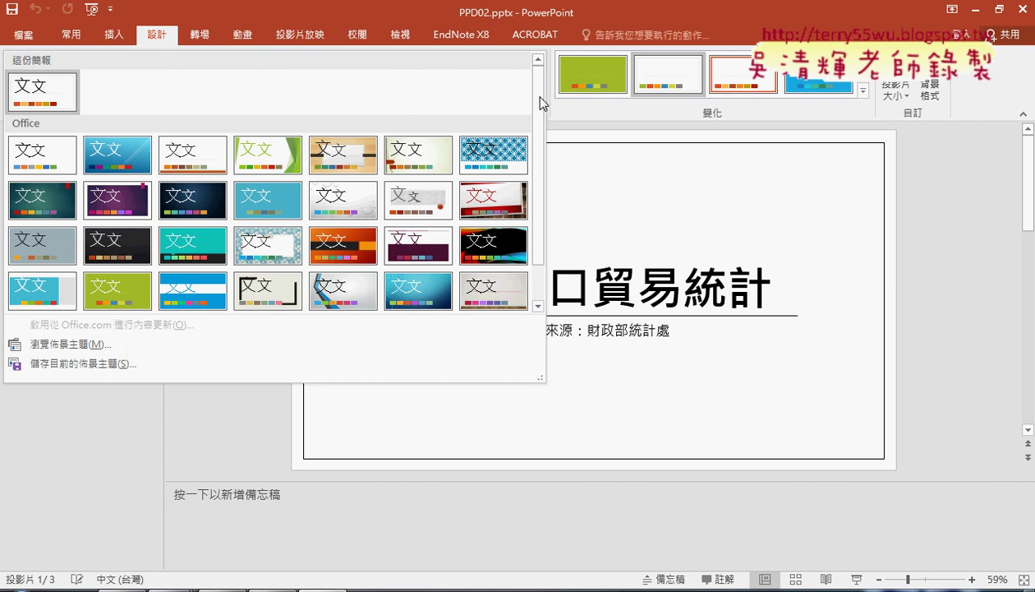
pyautogui.click(593, 108)
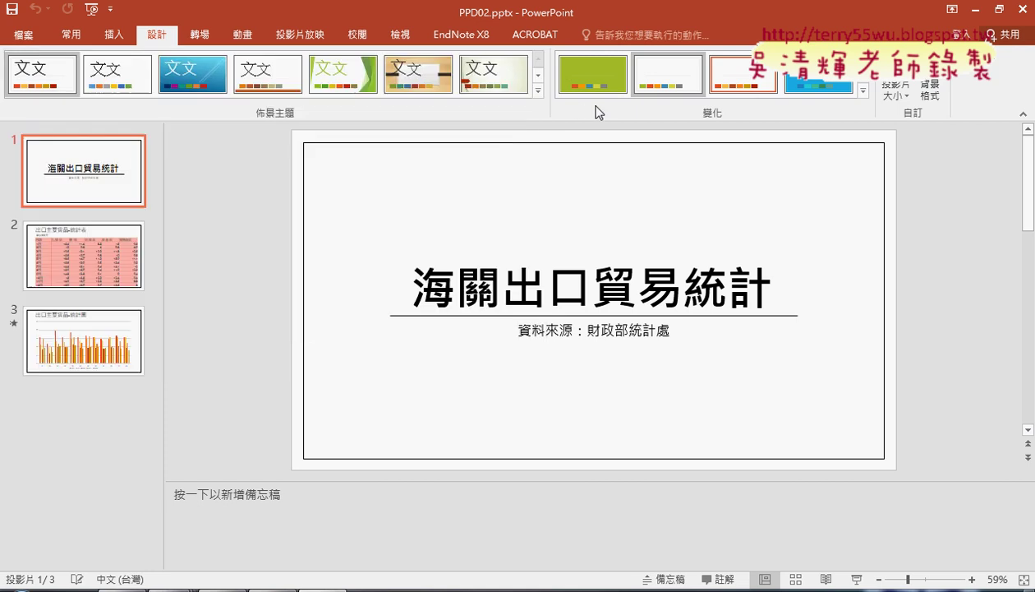
pyautogui.click(863, 91)
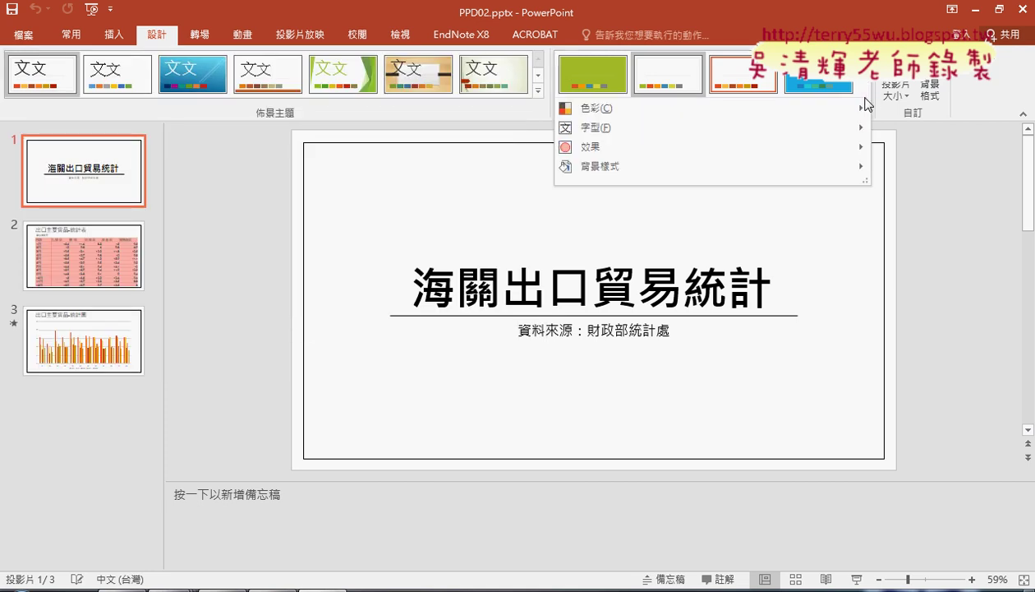
pyautogui.moveTo(707, 108)
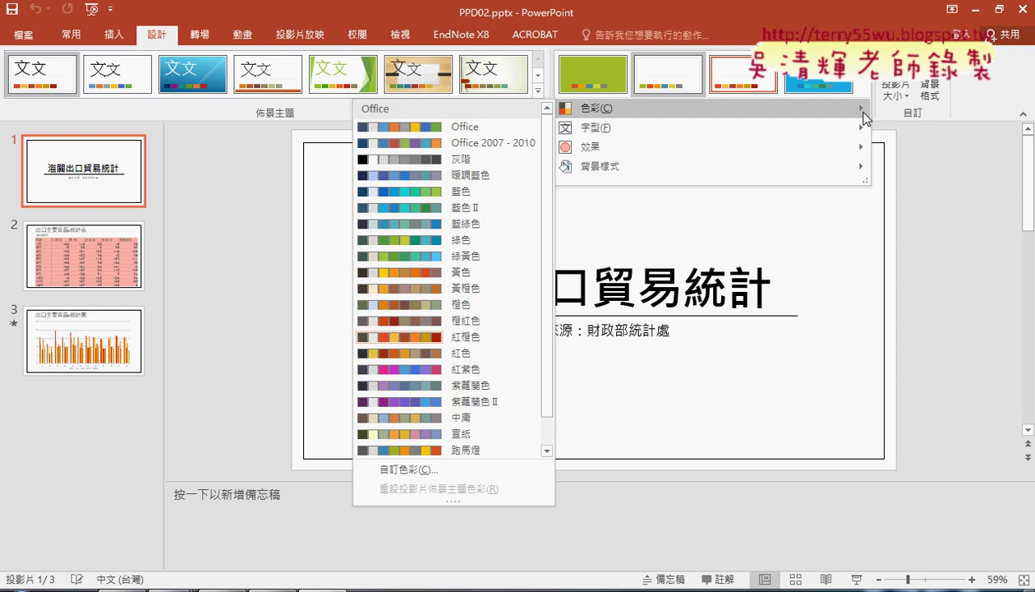
pyautogui.click(123, 587)
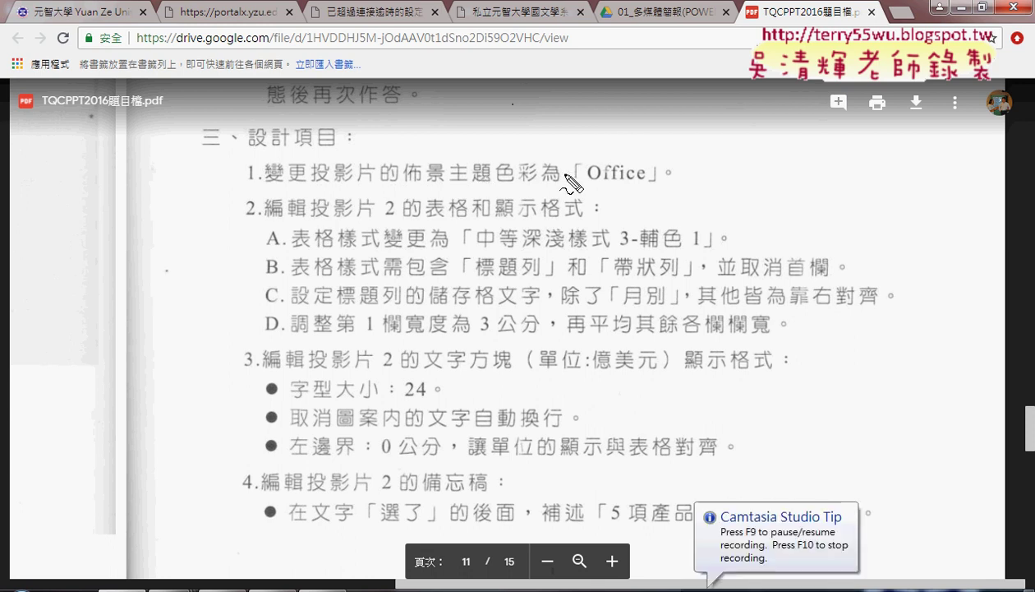
pyautogui.moveTo(489, 187); pyautogui.dragTo(398, 188)
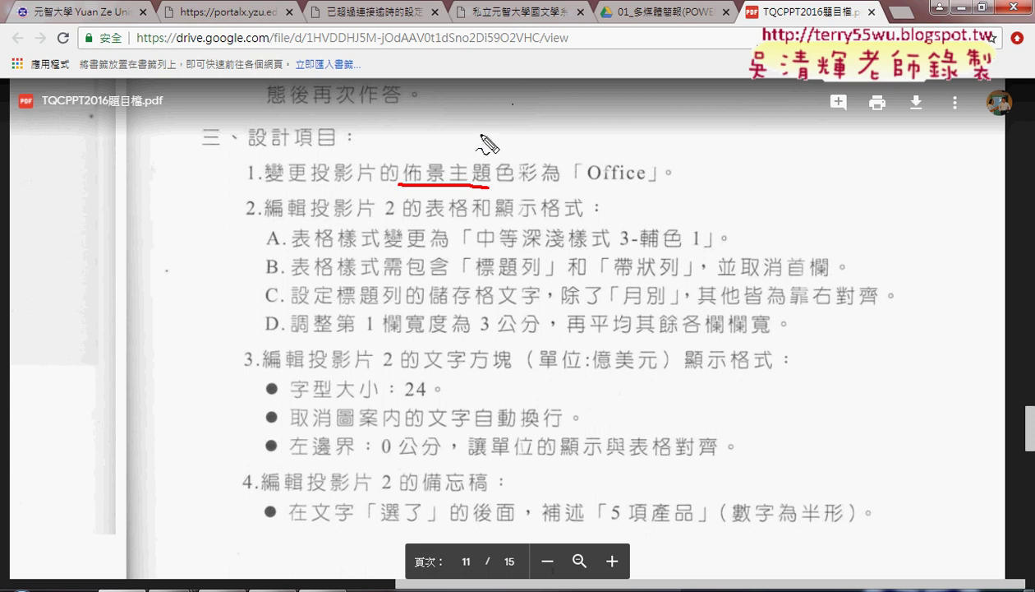
pyautogui.moveTo(481, 135); pyautogui.dragTo(522, 141)
pyautogui.moveTo(535, 187); pyautogui.dragTo(498, 188)
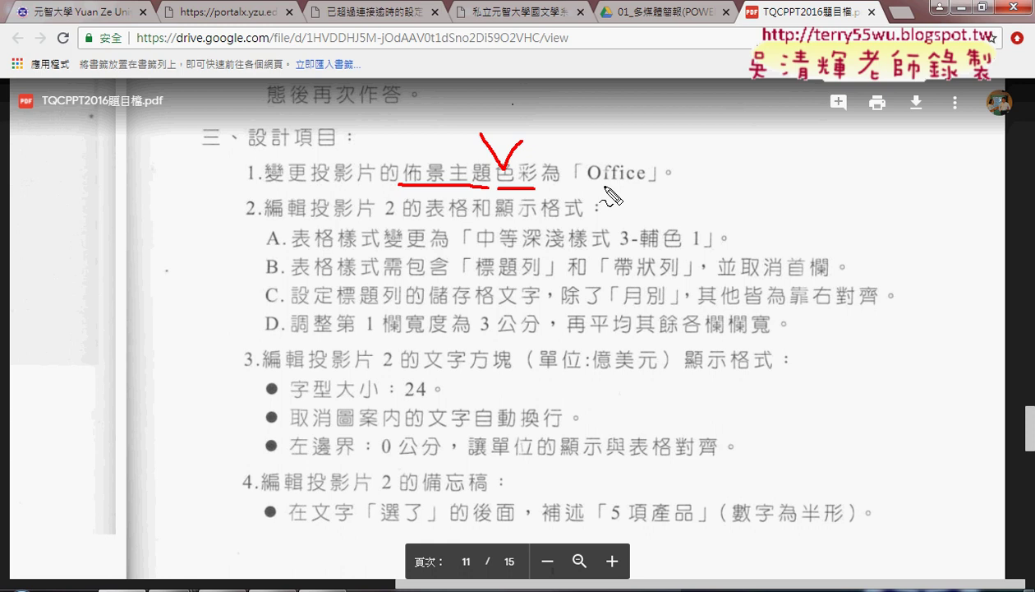
pyautogui.press('Escape')
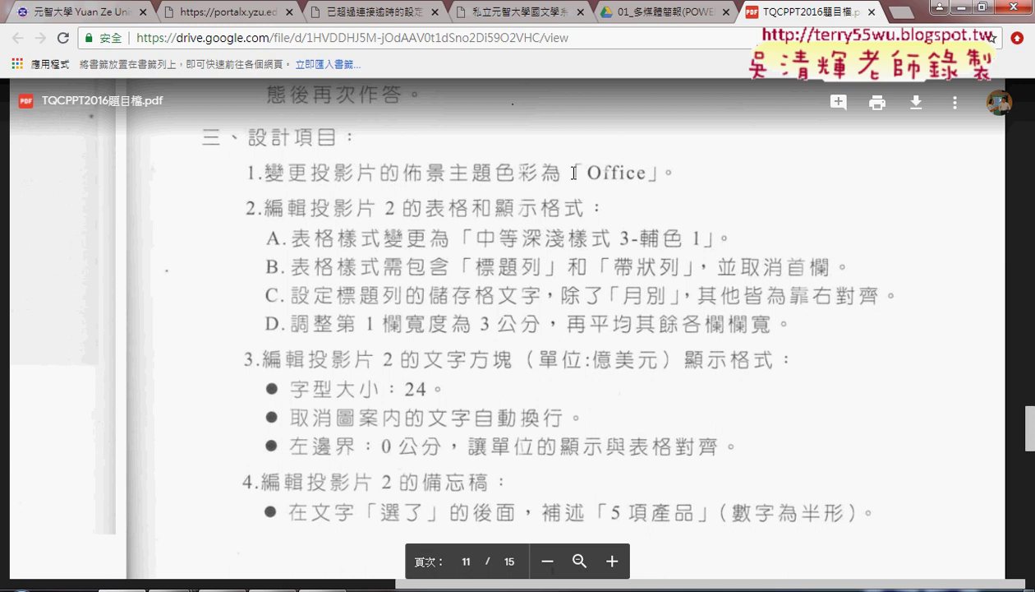
# - Set the presentation's theme colours to Office, then bring back the exam PDF
pyautogui.click(948, 7)
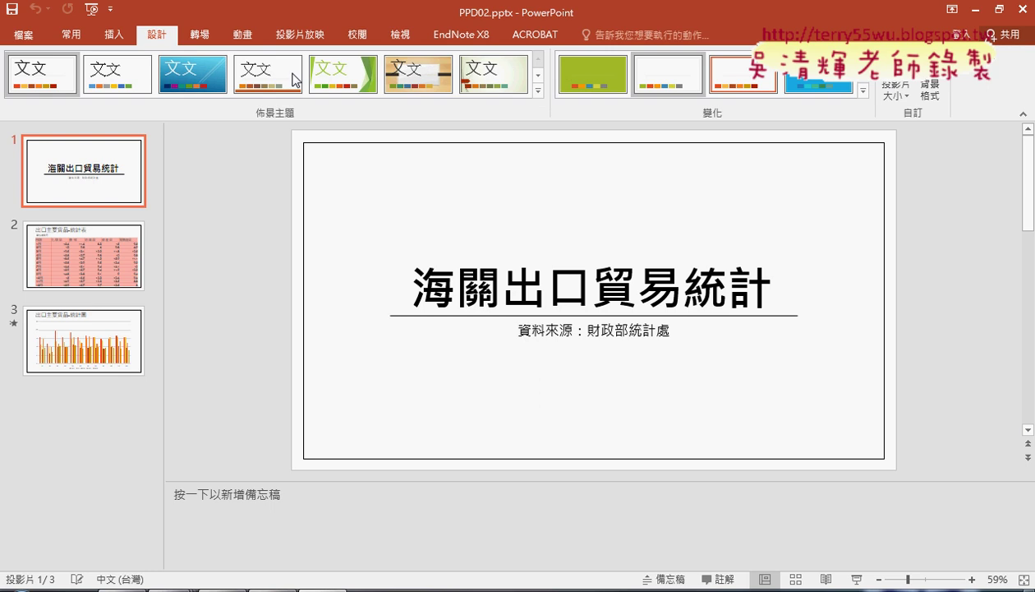
pyautogui.click(539, 95)
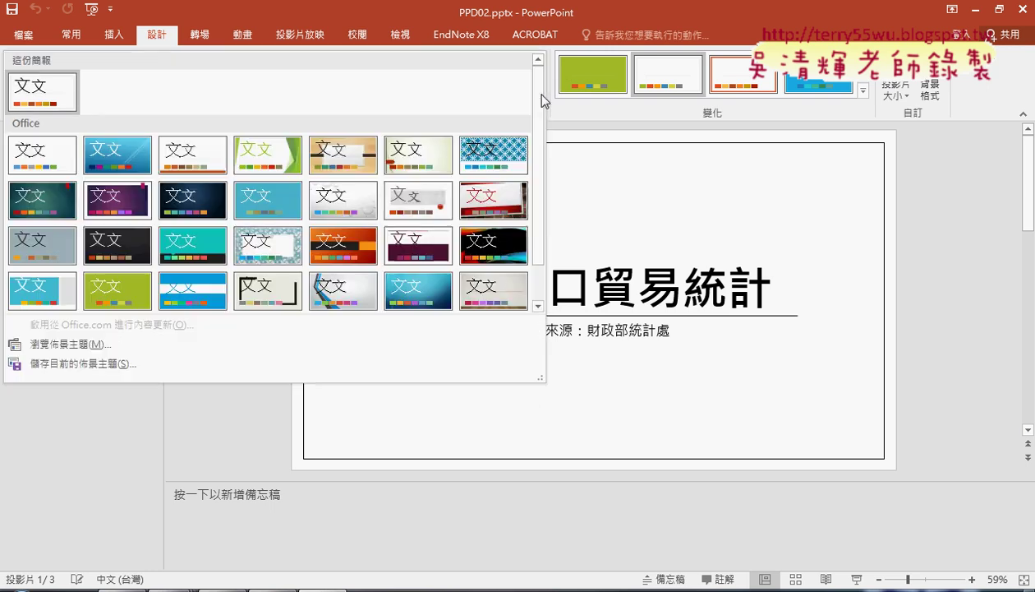
pyautogui.click(645, 110)
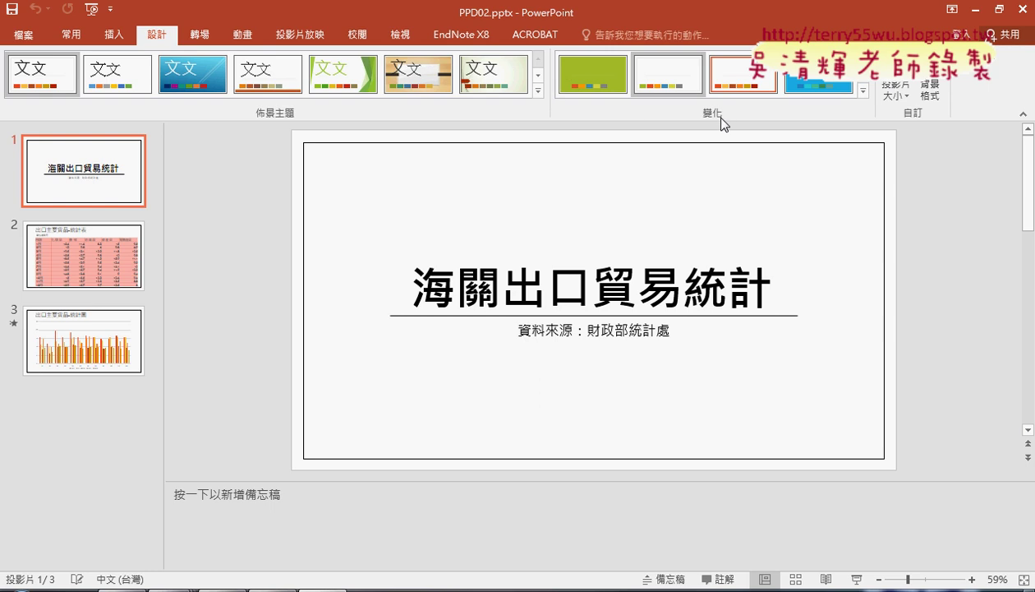
pyautogui.click(863, 91)
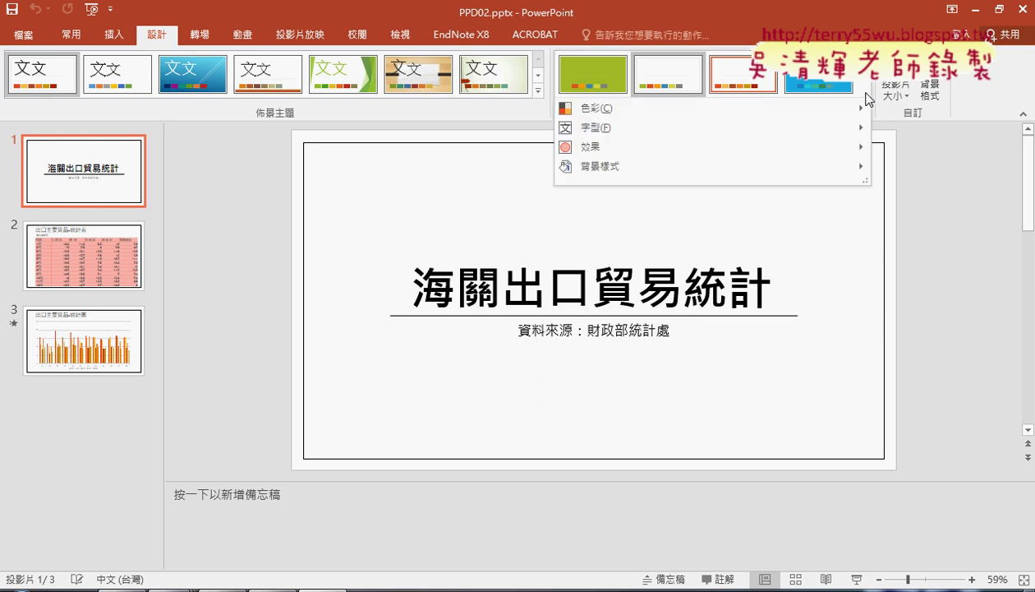
pyautogui.click(742, 117)
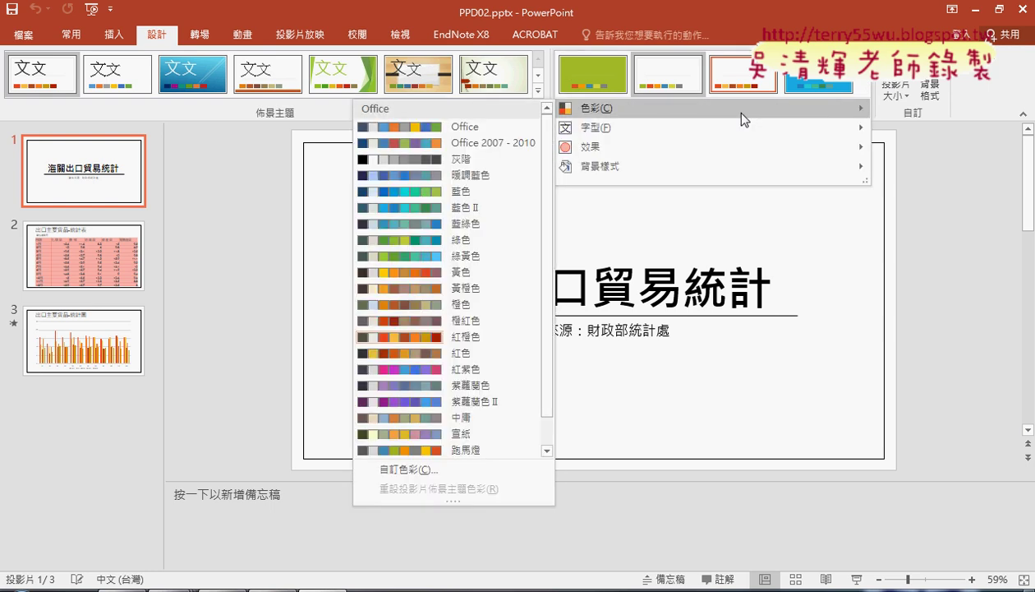
pyautogui.click(475, 131)
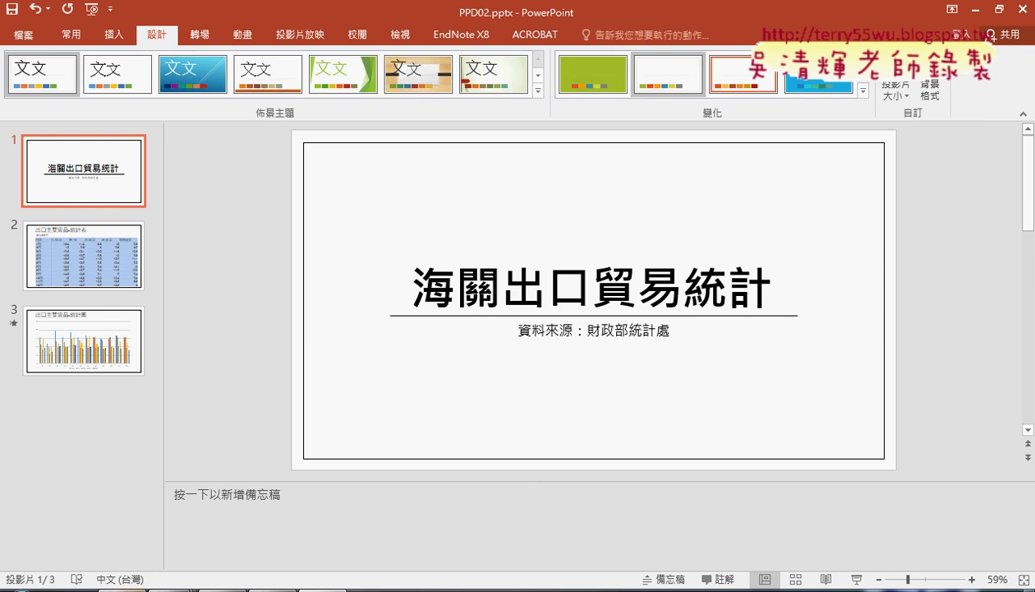
pyautogui.click(162, 588)
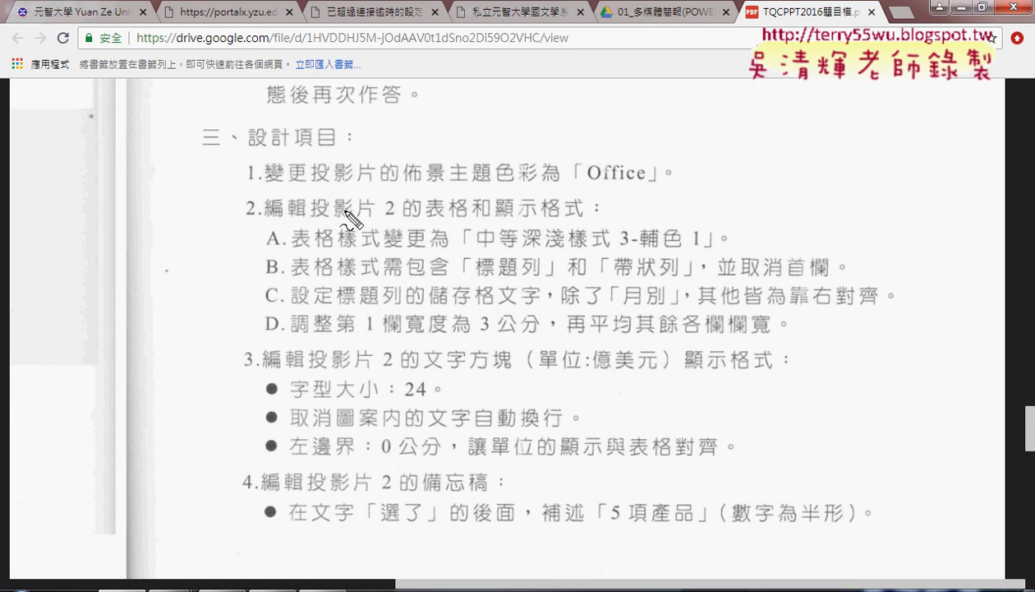
# - Mark 投影片 2, 顯示格式, column width, 表格樣式, 標題列, 帶狀列 and 首欄 with pen ink
pyautogui.moveTo(316, 221); pyautogui.dragTo(404, 222)
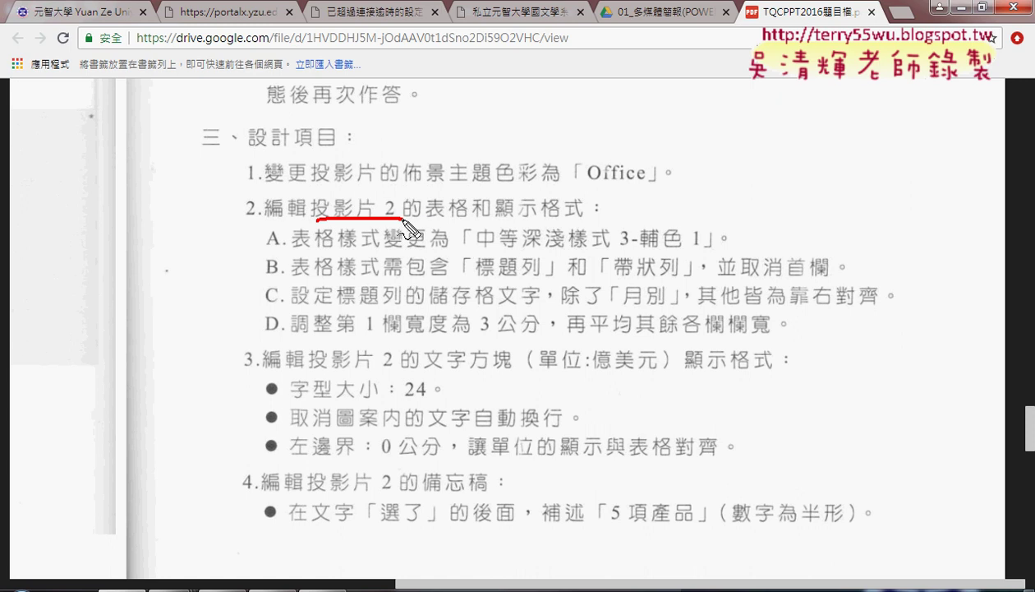
pyautogui.moveTo(312, 221); pyautogui.dragTo(464, 217)
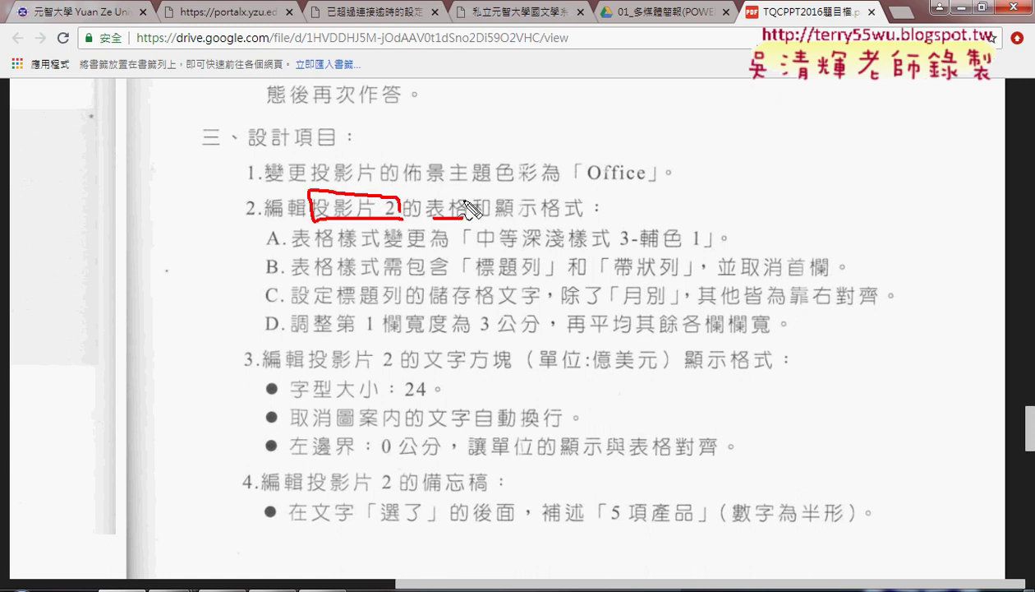
pyautogui.moveTo(497, 220); pyautogui.dragTo(597, 224)
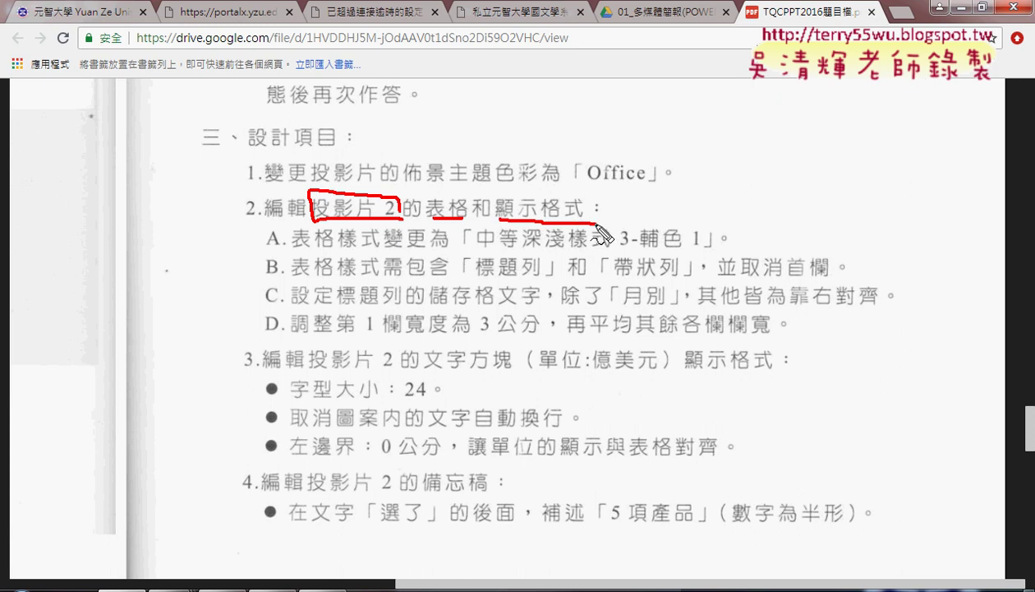
pyautogui.moveTo(277, 336); pyautogui.dragTo(718, 335)
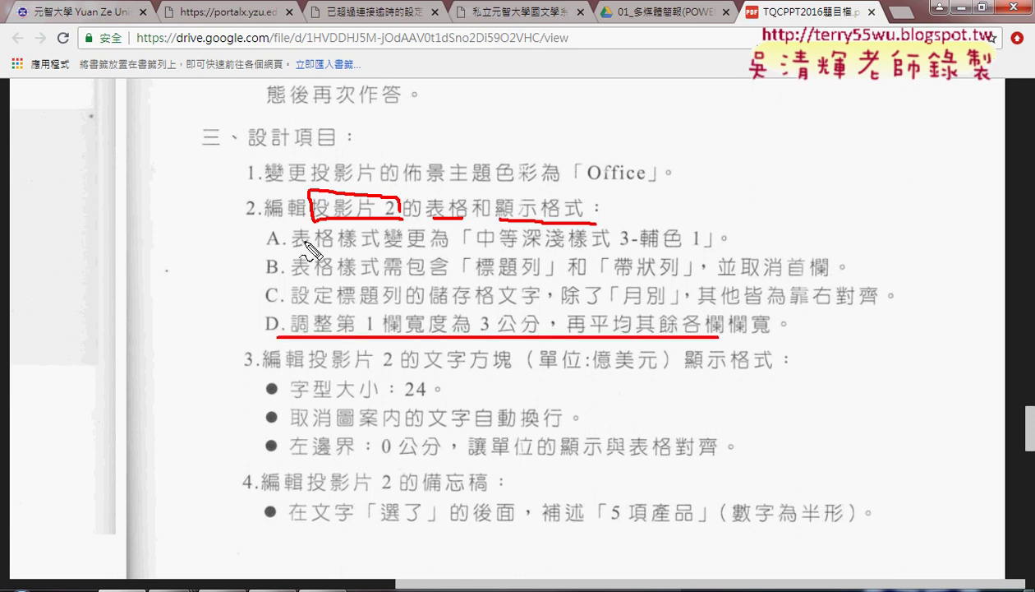
pyautogui.moveTo(379, 248); pyautogui.dragTo(283, 248)
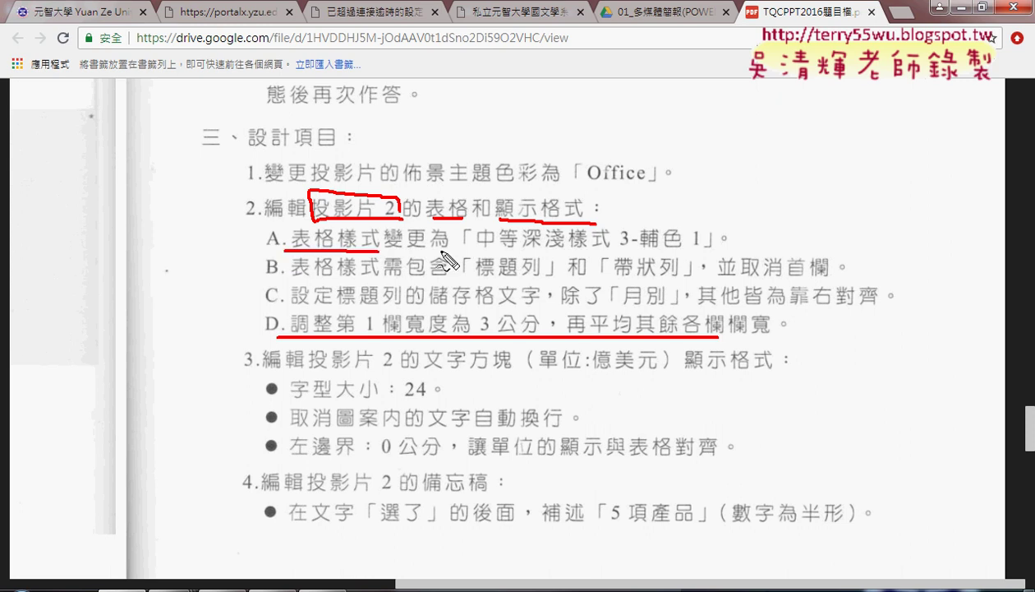
pyautogui.moveTo(379, 280); pyautogui.dragTo(291, 281)
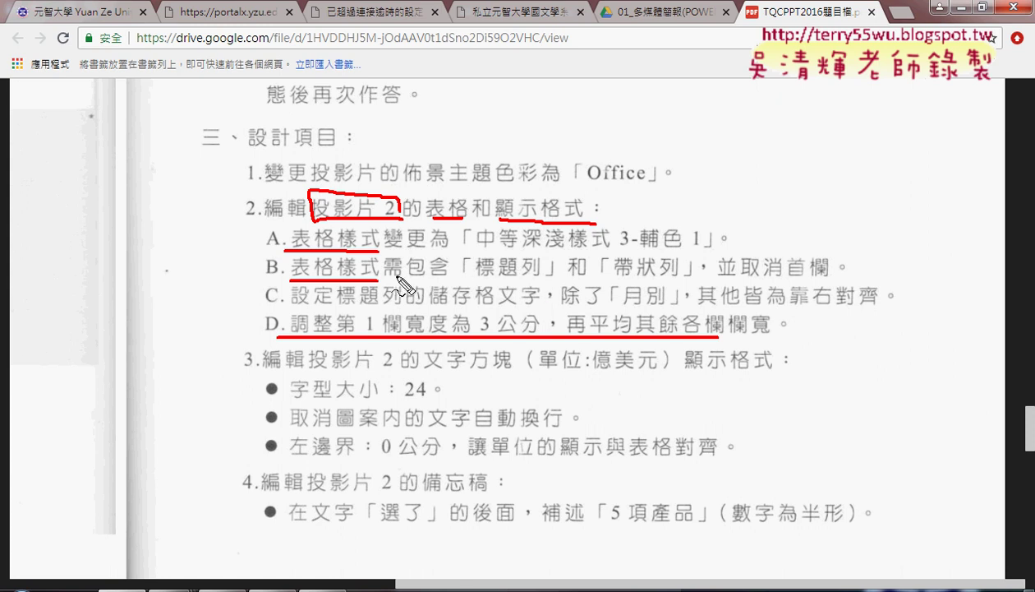
pyautogui.moveTo(553, 279); pyautogui.dragTo(473, 281)
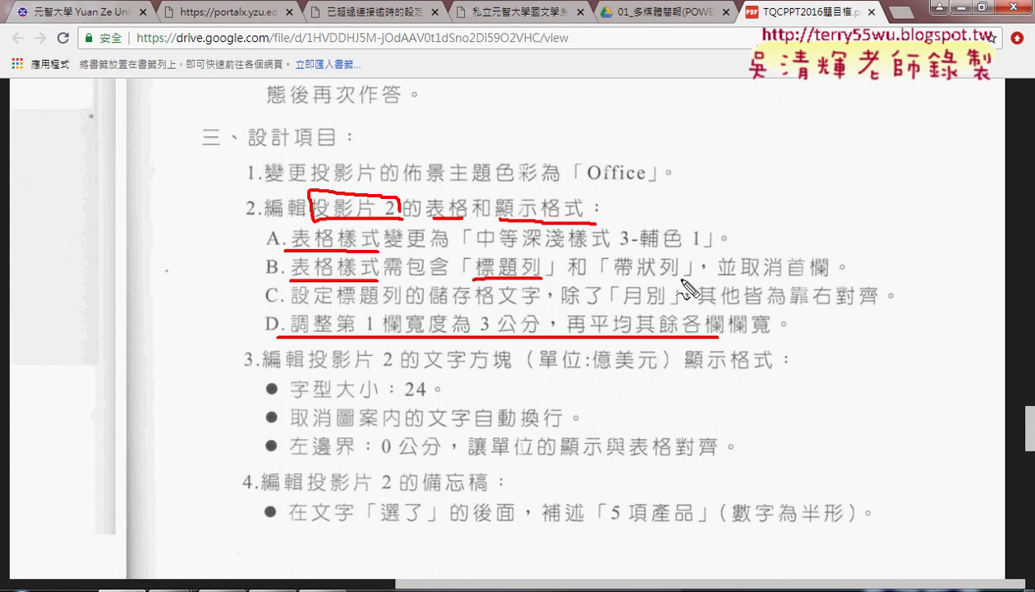
pyautogui.moveTo(682, 279); pyautogui.dragTo(613, 281)
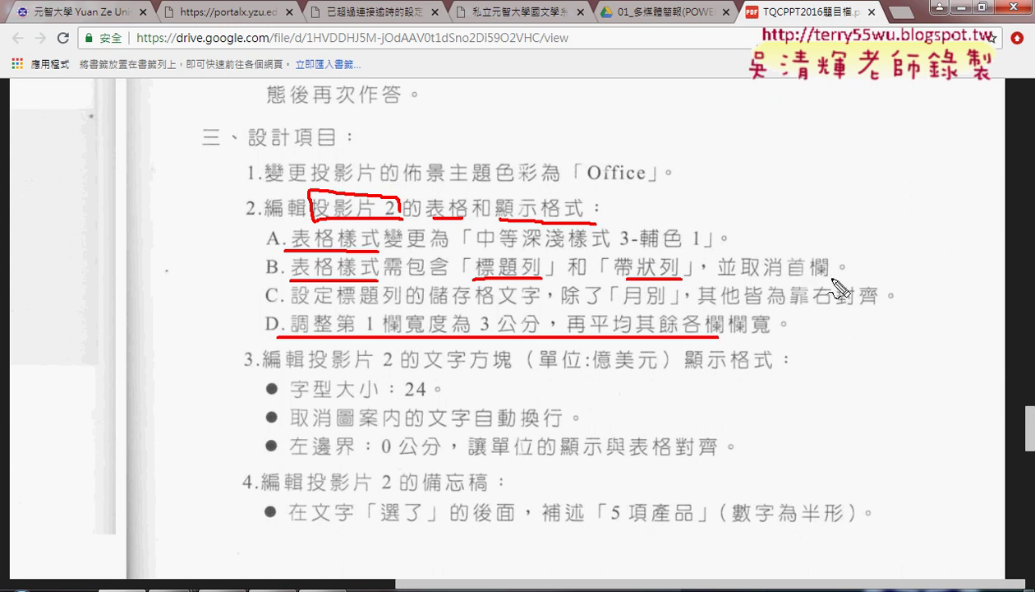
pyautogui.moveTo(832, 276); pyautogui.dragTo(788, 277)
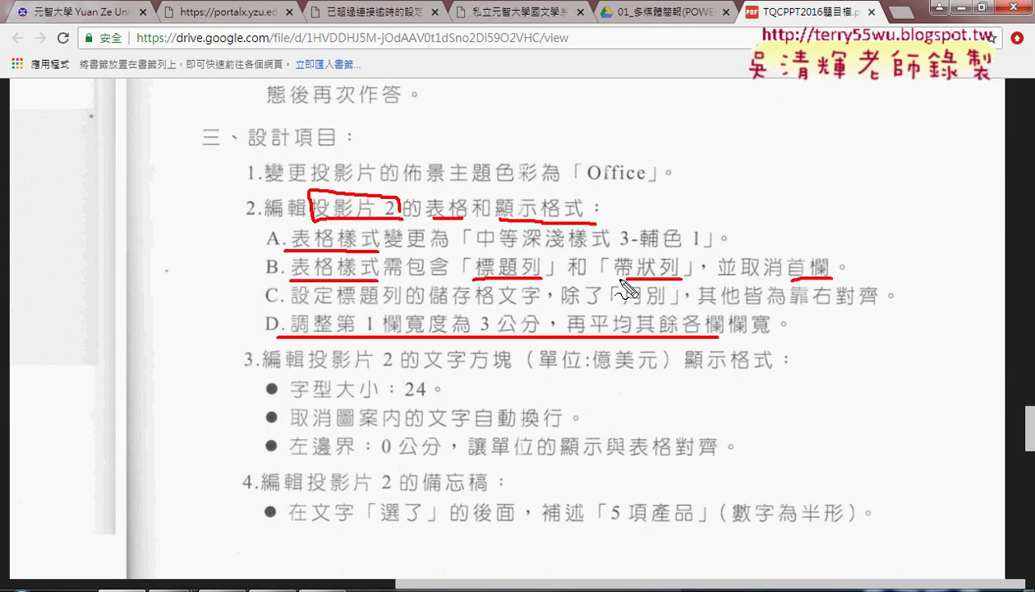
# - Clear the PDF ink and show slide 2 in PowerPoint
pyautogui.press('Escape')
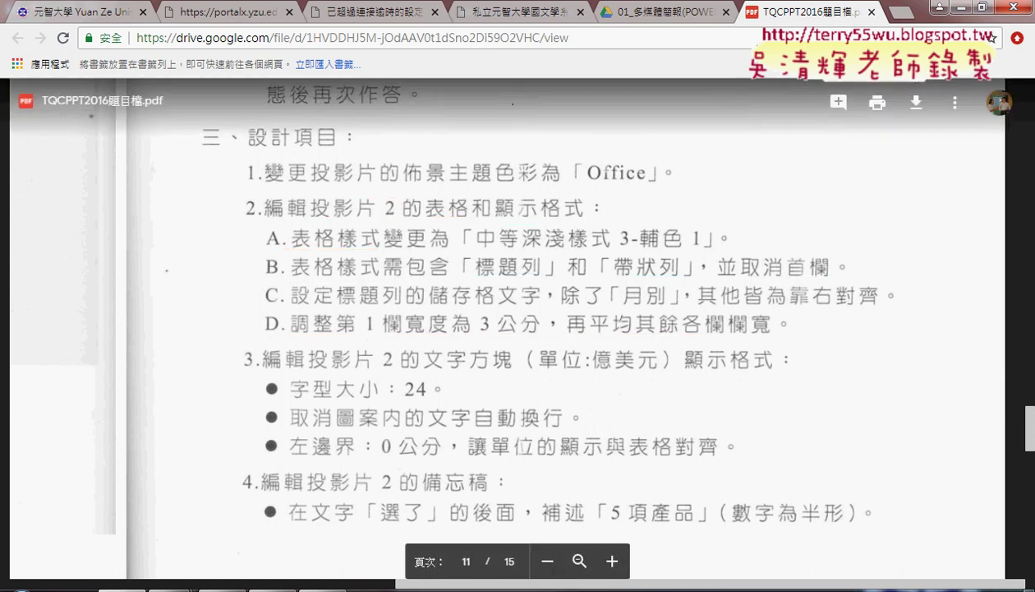
pyautogui.click(939, 8)
pyautogui.click(103, 254)
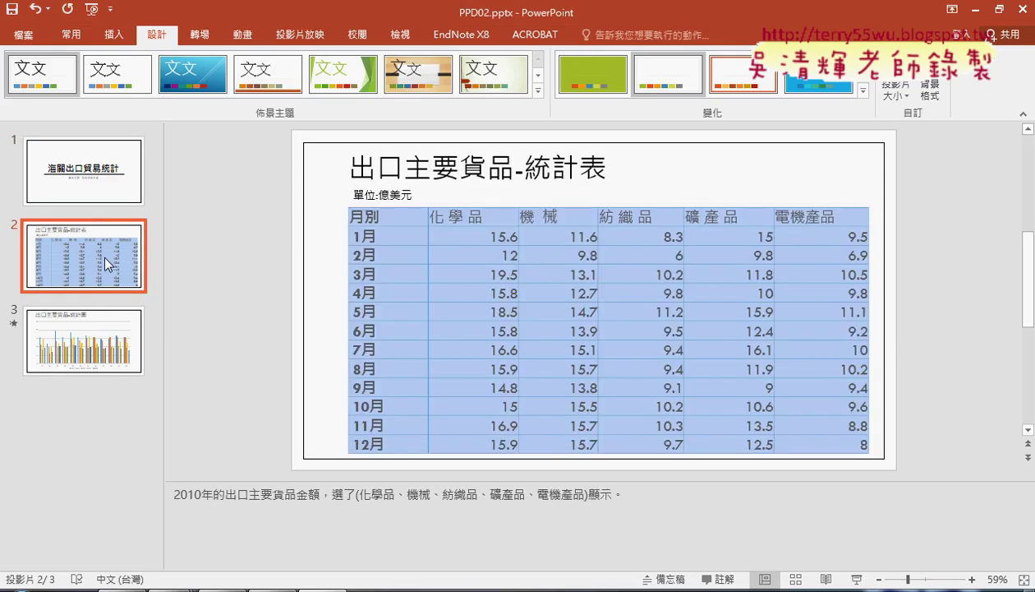
# - Select slide 2's export-figures table and mark it and the styling options with ink, then clear it
pyautogui.click(392, 218)
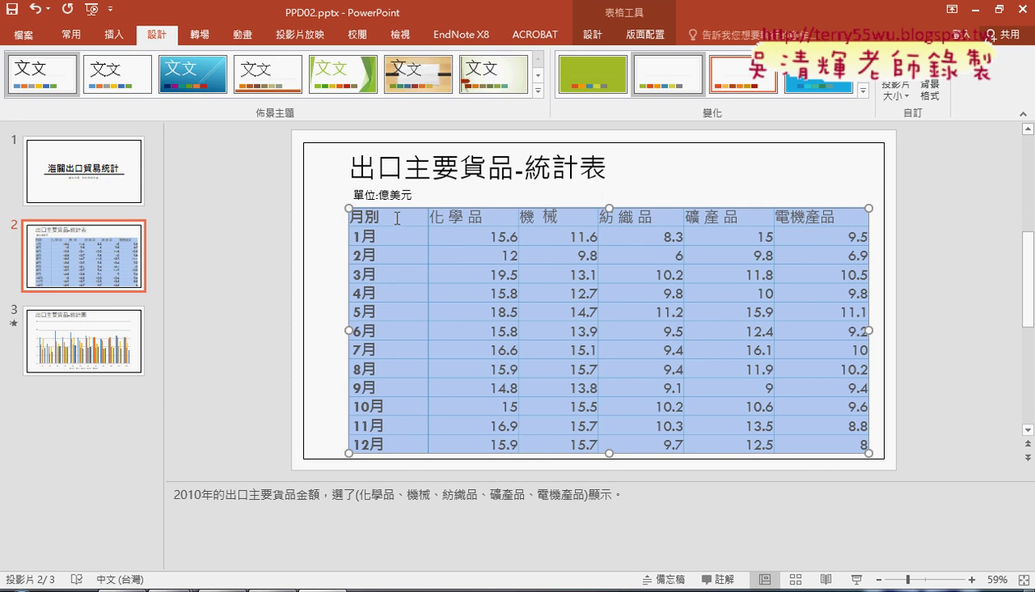
pyautogui.click(612, 175)
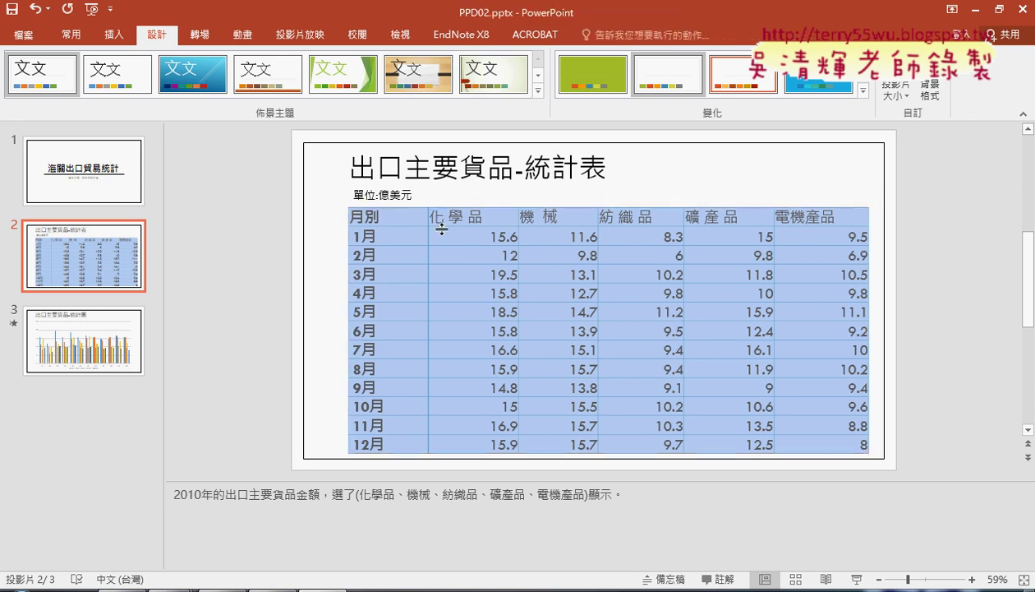
pyautogui.click(402, 219)
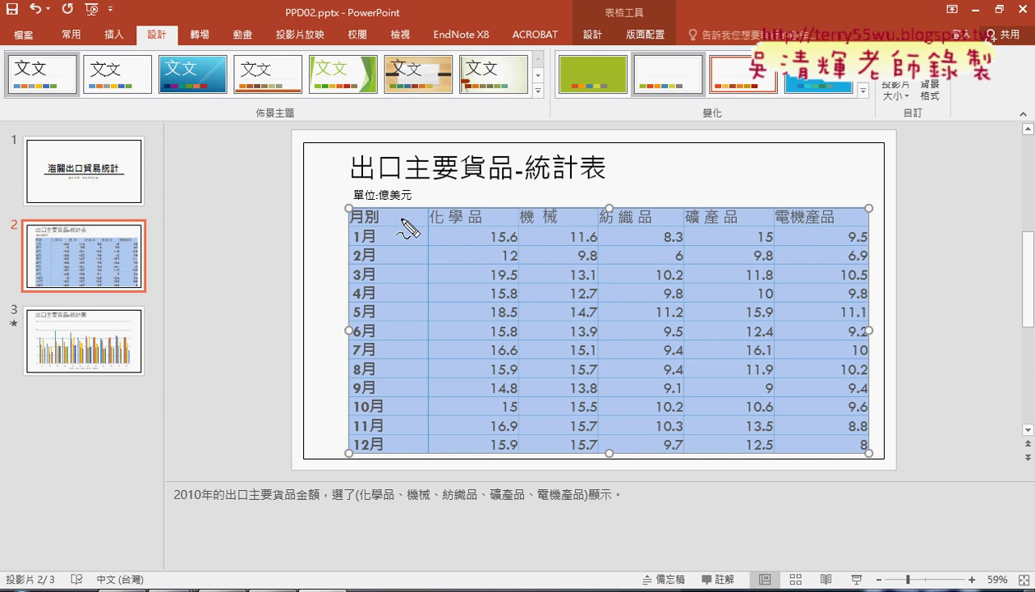
pyautogui.moveTo(350, 211)
pyautogui.mouseDown()
pyautogui.moveTo(347, 400)
pyautogui.moveTo(670, 200)
pyautogui.moveTo(867, 203)
pyautogui.moveTo(873, 435)
pyautogui.moveTo(362, 454)
pyautogui.moveTo(344, 382)
pyautogui.mouseUp()
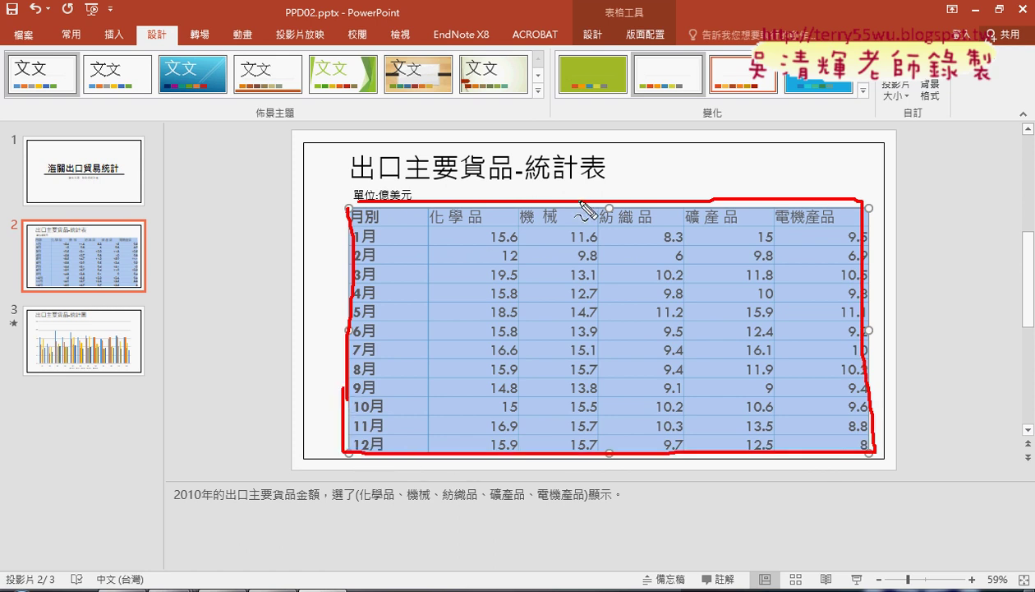
pyautogui.moveTo(581, 200)
pyautogui.mouseDown()
pyautogui.moveTo(609, 49)
pyautogui.moveTo(618, 54)
pyautogui.moveTo(618, 12)
pyautogui.moveTo(663, 48)
pyautogui.moveTo(637, 52)
pyautogui.mouseUp()
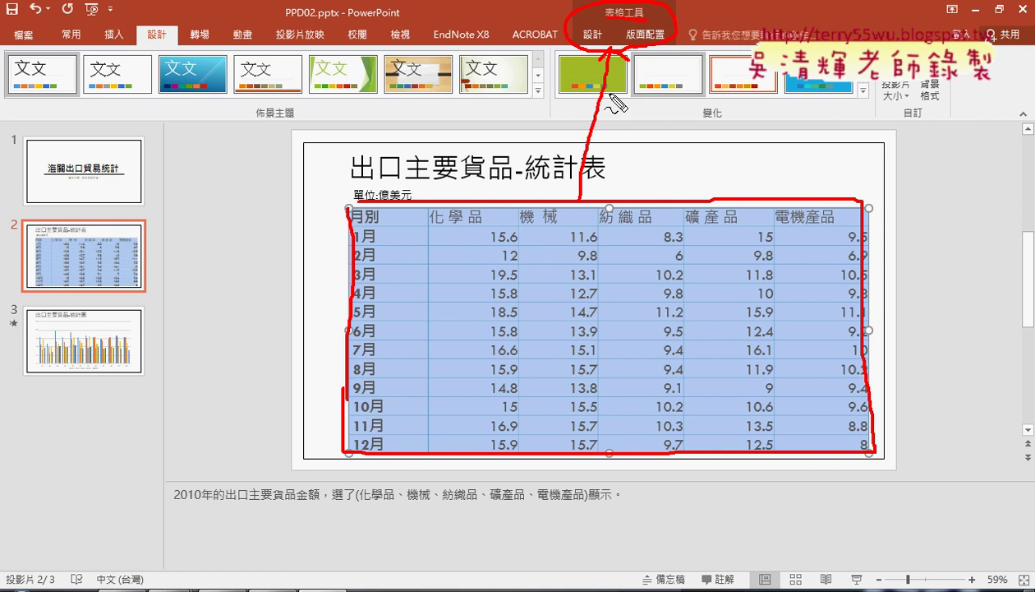
pyautogui.press('Escape')
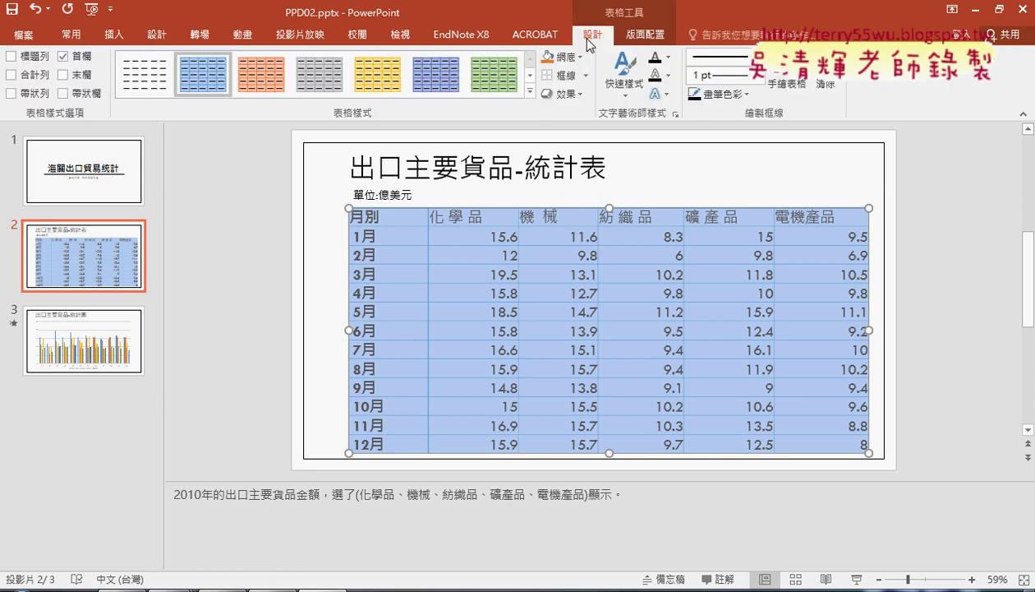
# - Glance at the table Layout options, return to Table Design, then bring up the task sheet PDF
pyautogui.click(643, 34)
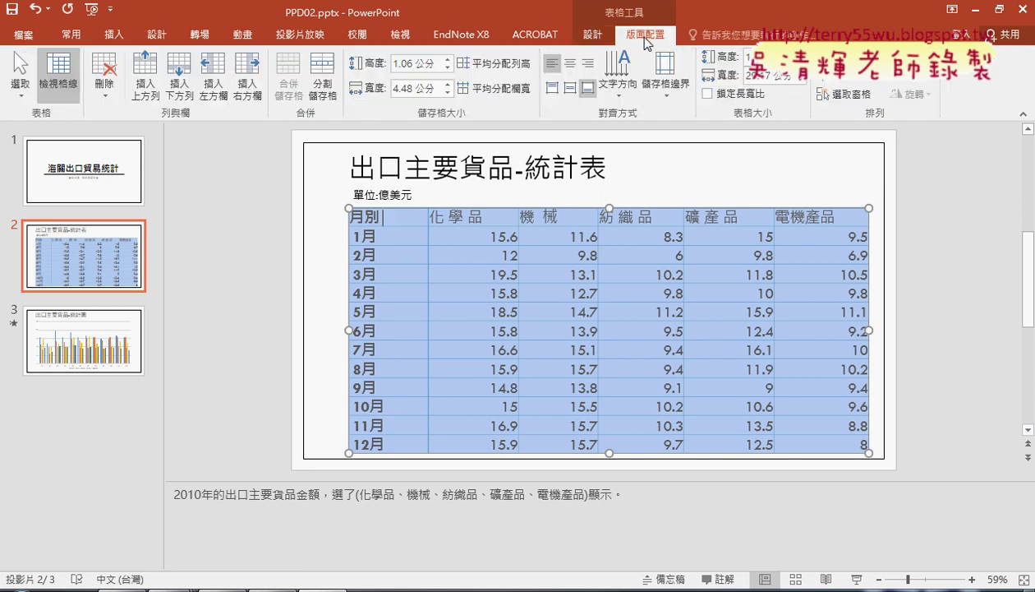
pyautogui.click(593, 35)
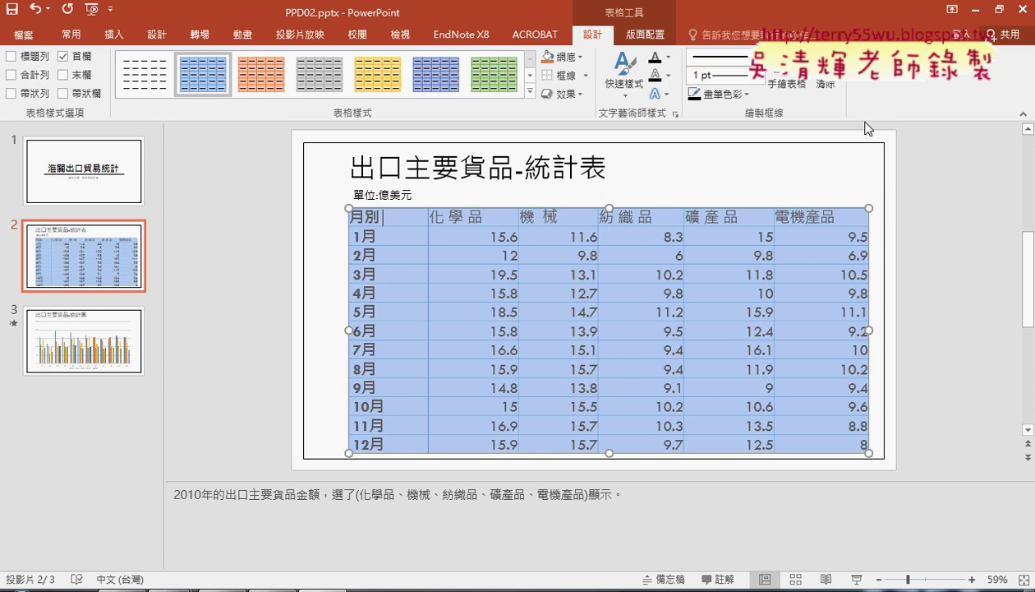
pyautogui.click(136, 585)
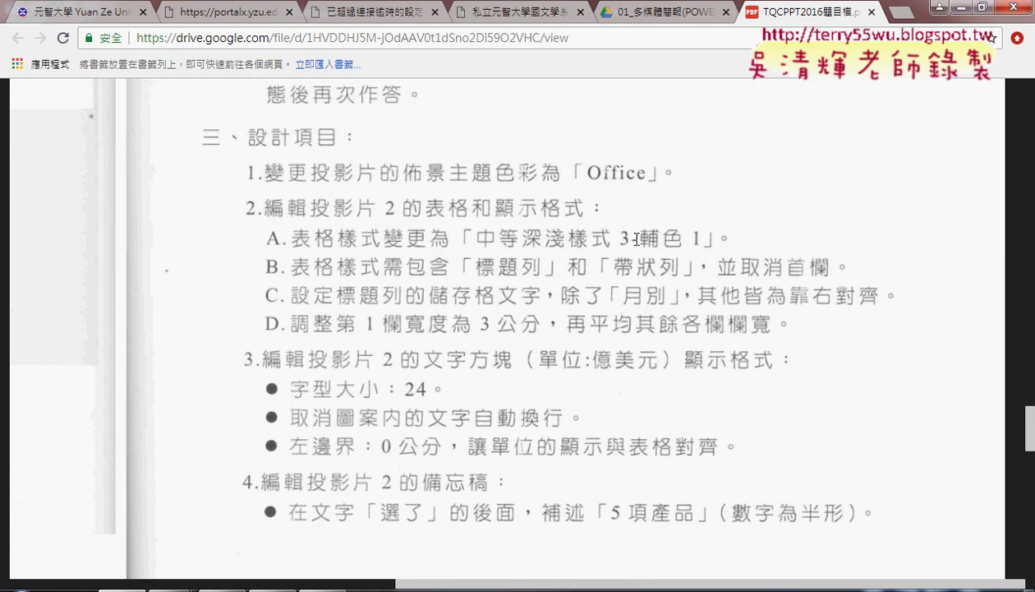
# - Click into slide 2's 月別 header cell and preview the Table Styles gallery without applying a style
pyautogui.click(952, 8)
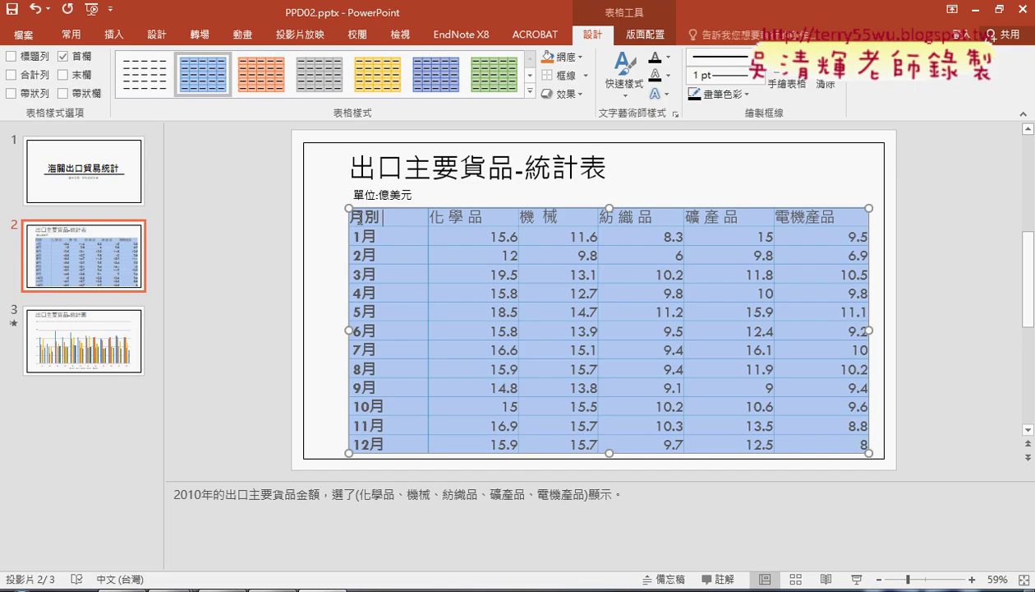
pyautogui.moveTo(357, 216); pyautogui.dragTo(481, 217)
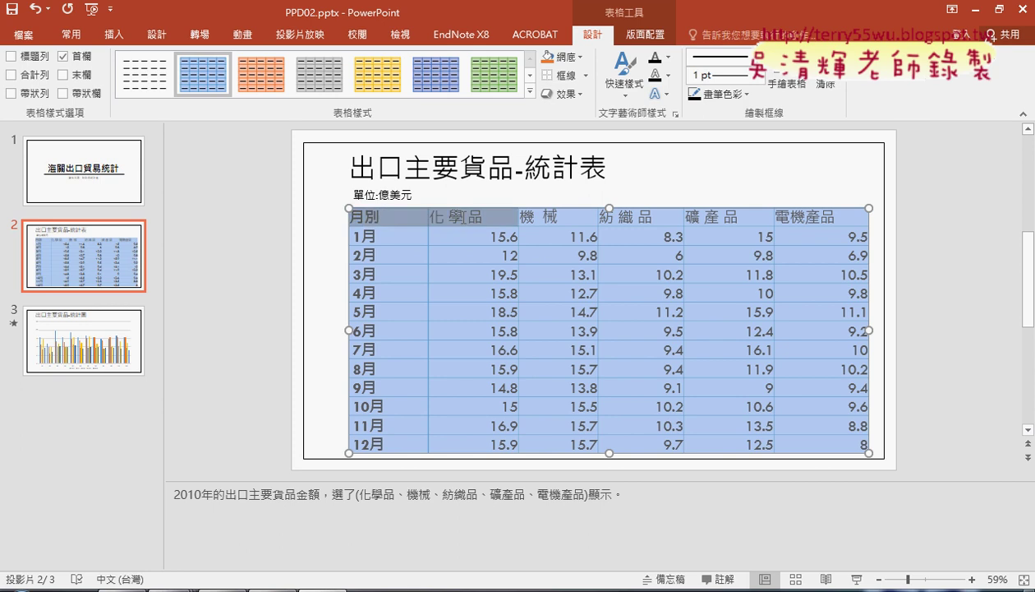
pyautogui.click(380, 222)
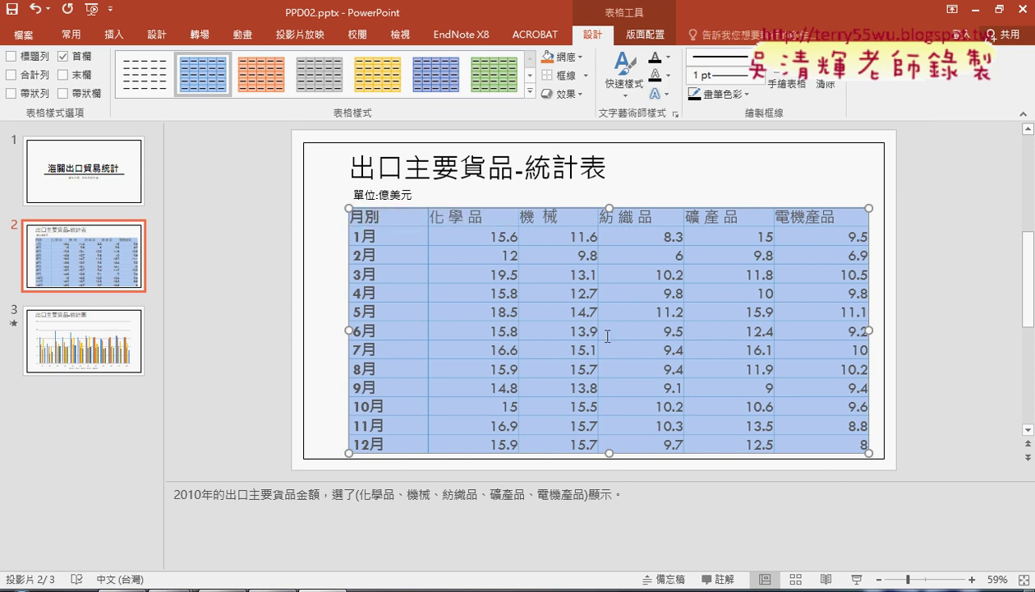
pyautogui.click(532, 92)
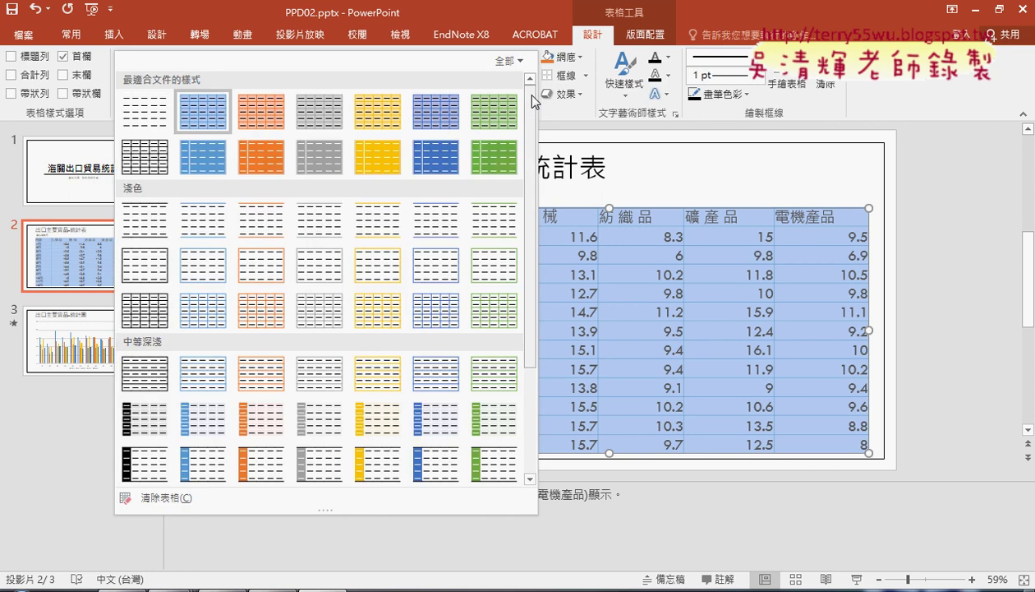
pyautogui.click(564, 107)
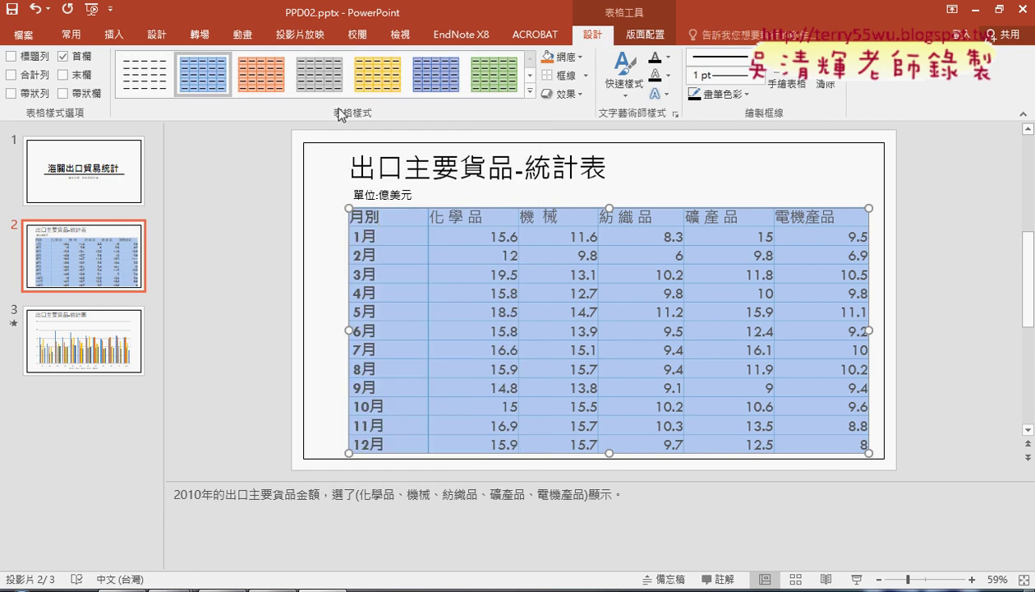
pyautogui.click(530, 92)
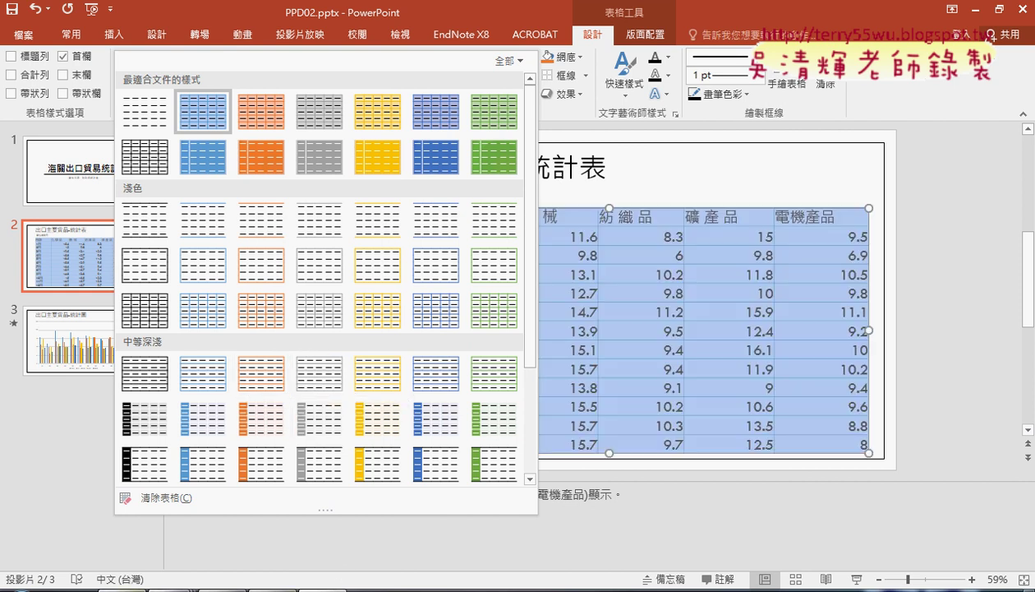
pyautogui.hotkey('alt', 'Tab')
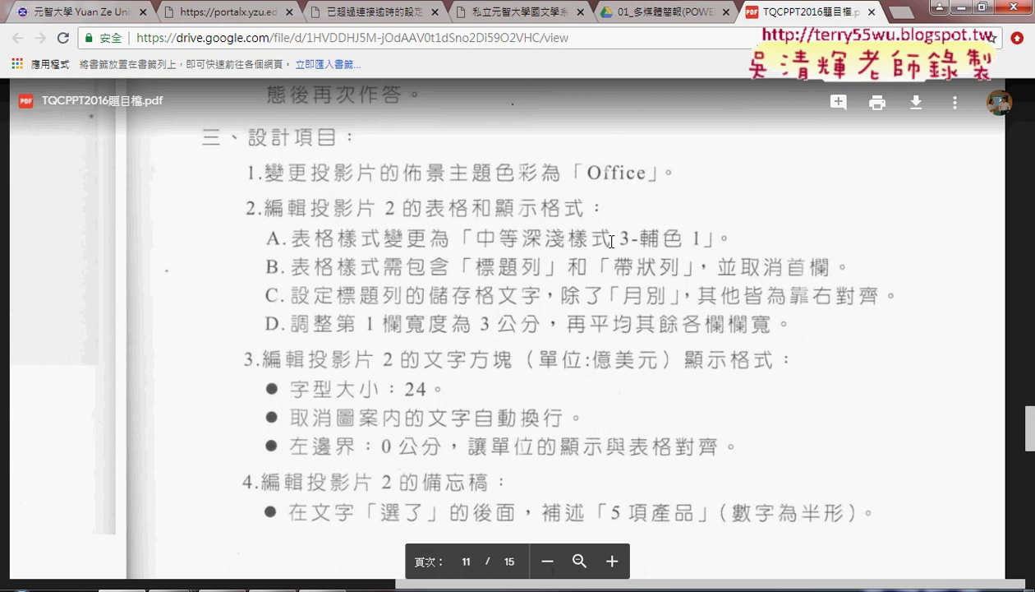
# - Apply 中等深淺樣式 3 - 輔色 1 to slide 2's table, then return to the task sheet PDF
pyautogui.hotkey('alt', 'Tab')
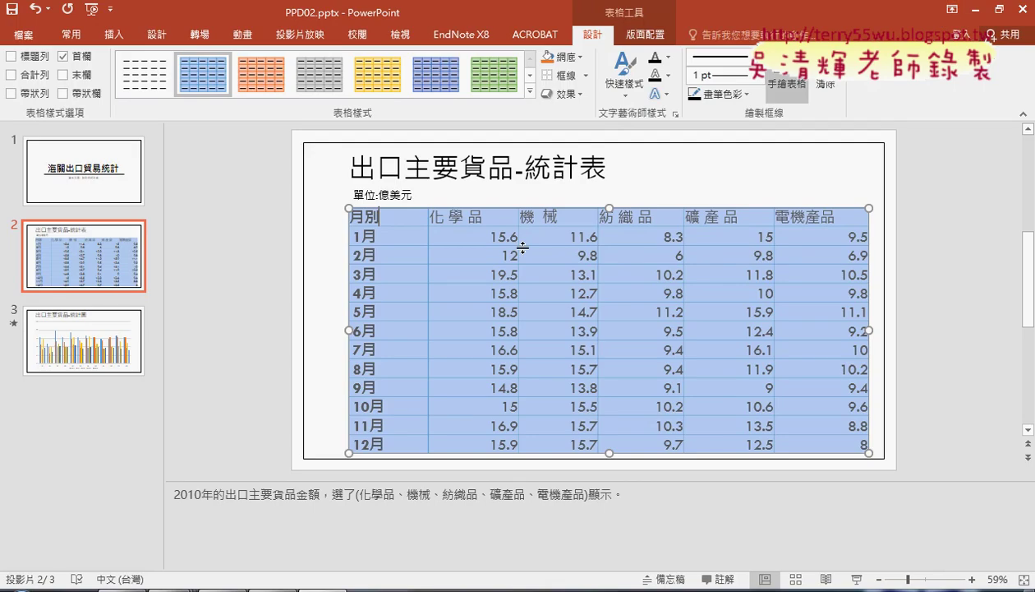
pyautogui.click(530, 92)
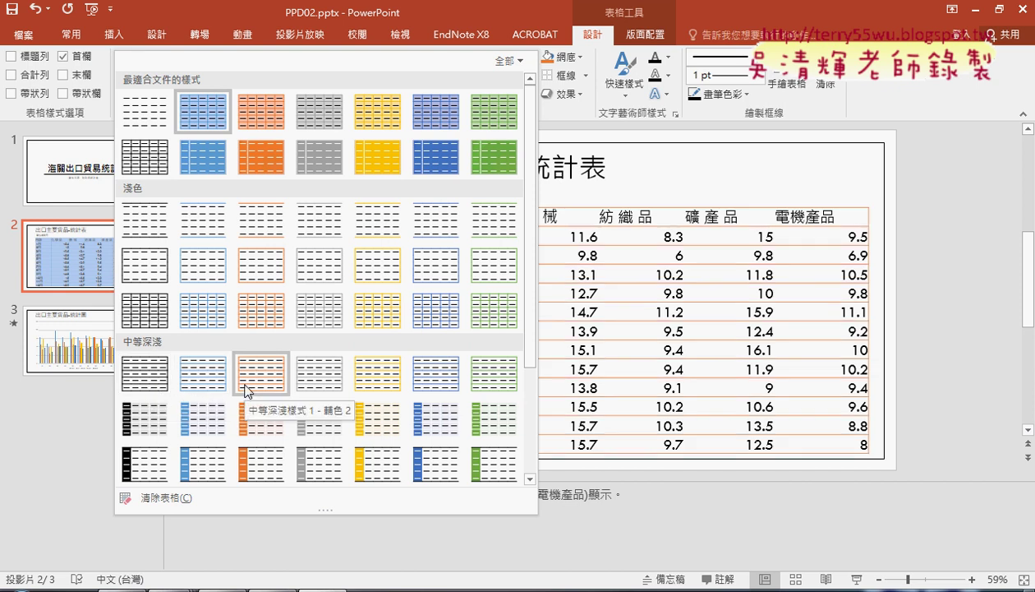
pyautogui.click(196, 465)
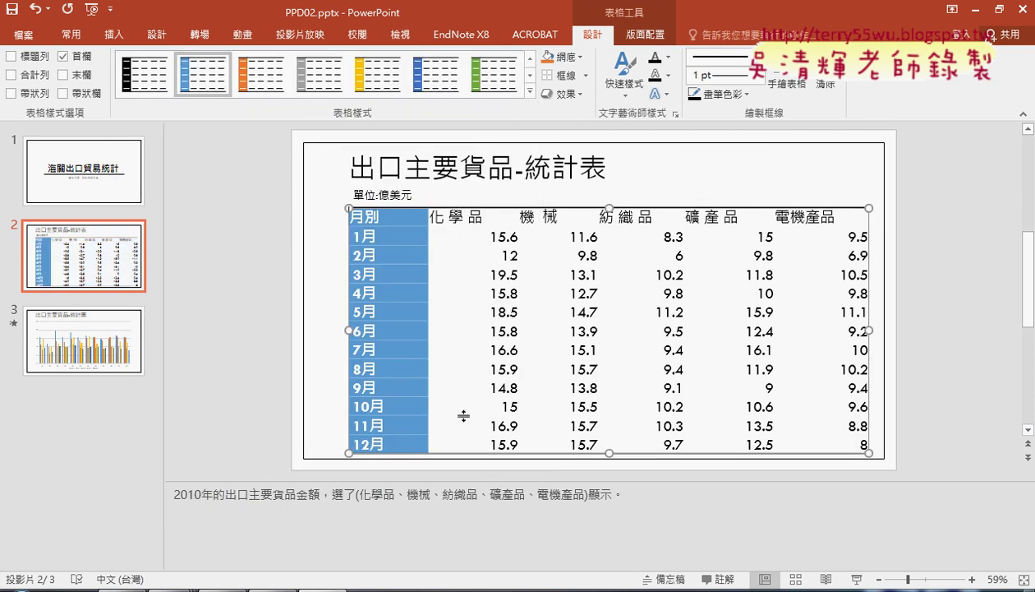
pyautogui.click(120, 587)
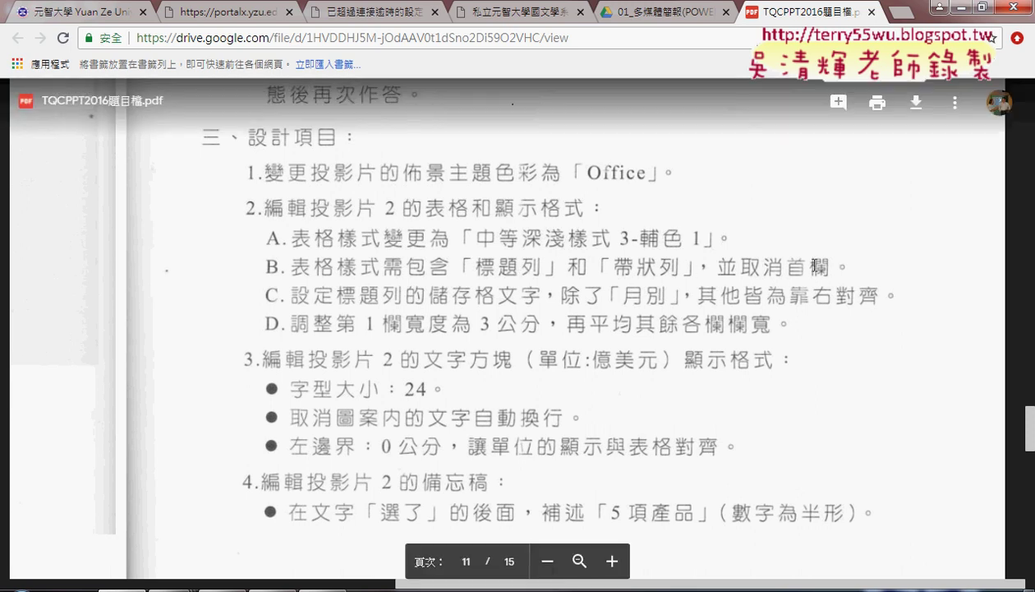
# - Turn on Header Row and Banded Rows, turn off First Column, then return to the PDF
pyautogui.click(956, 8)
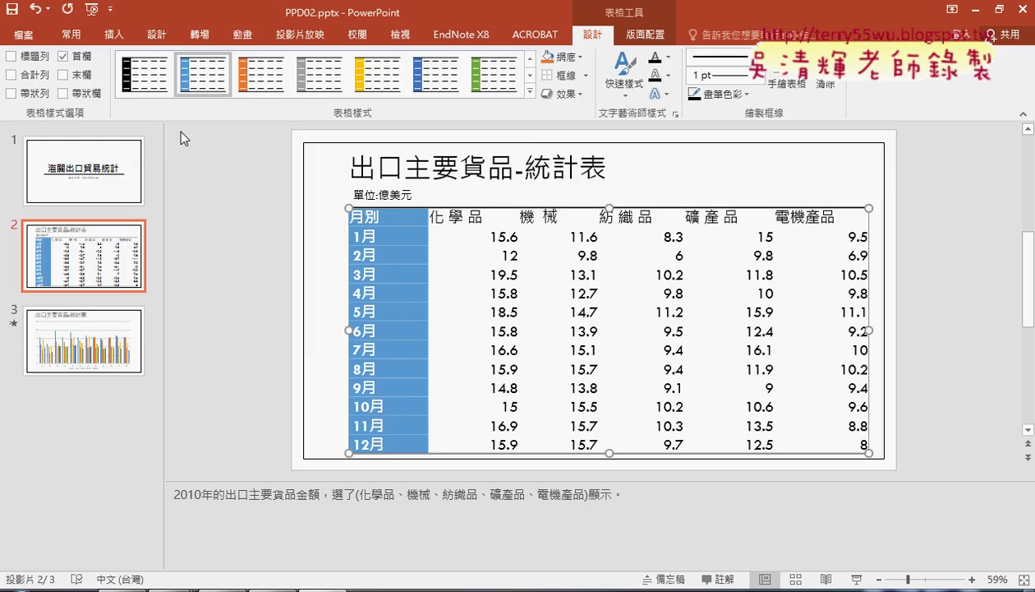
pyautogui.click(11, 57)
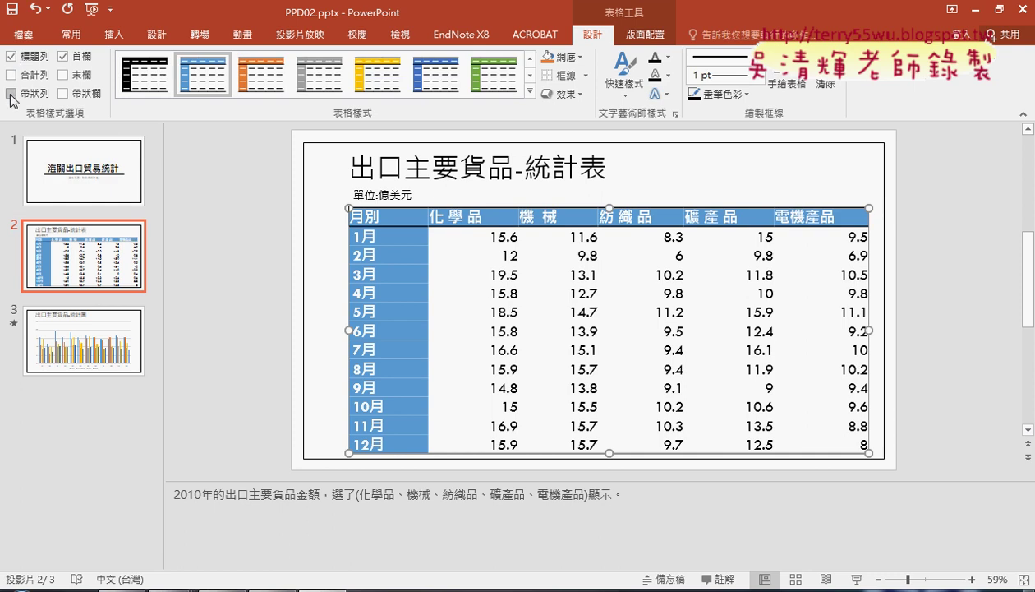
pyautogui.click(11, 94)
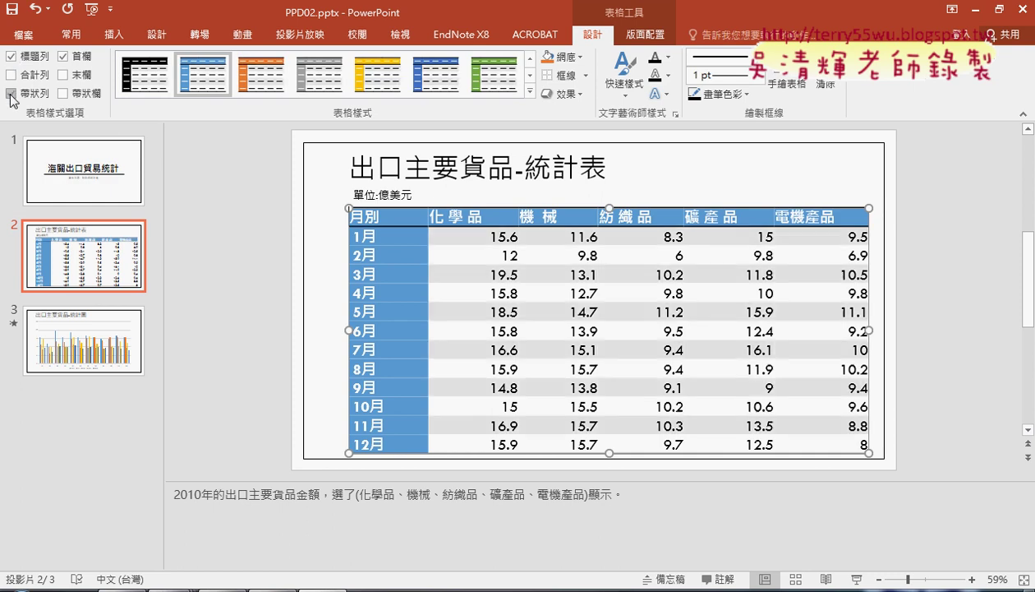
pyautogui.click(64, 58)
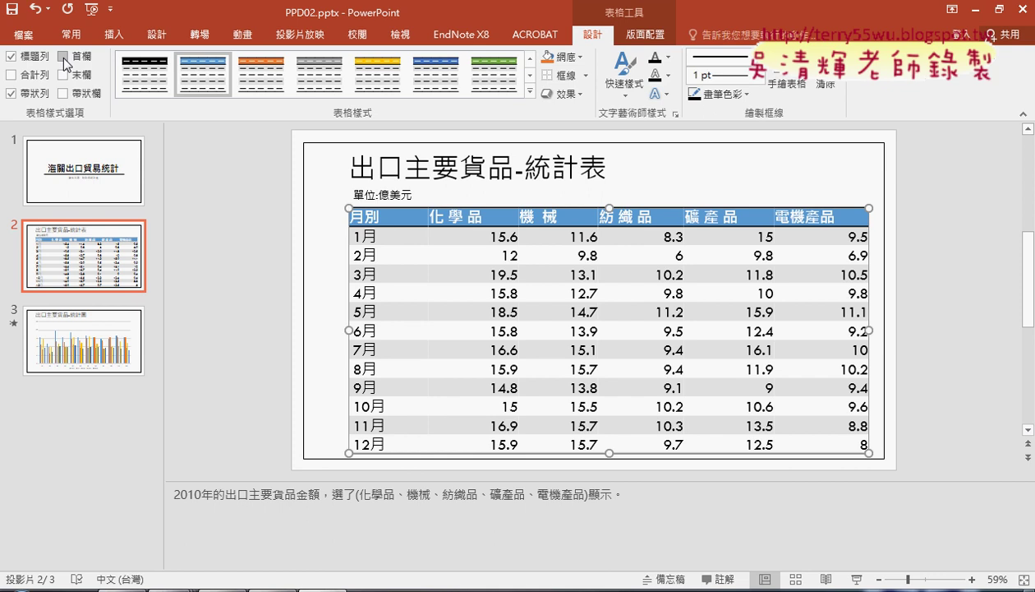
pyautogui.click(123, 585)
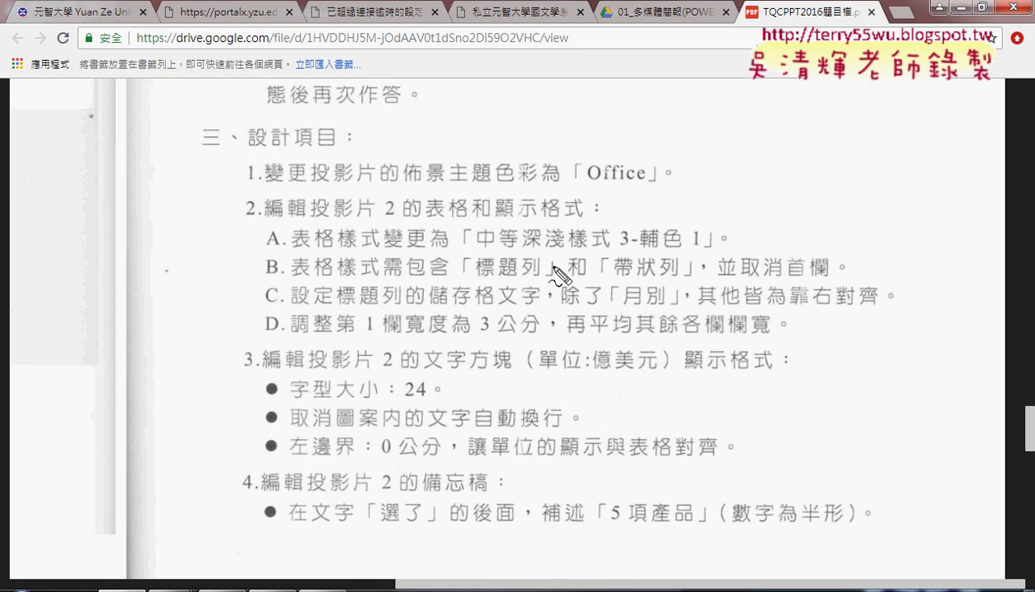
# - On page 11 item B, underline 標題列 and 帶狀列 in red, number them 1 and 2, and circle 首欄
pyautogui.moveTo(544, 278); pyautogui.dragTo(404, 283)
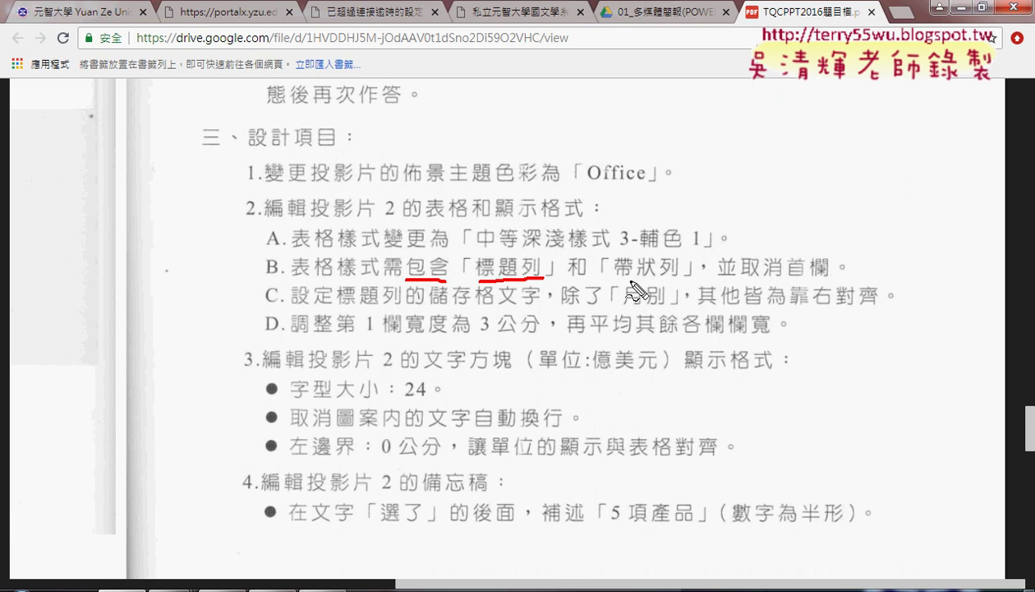
pyautogui.moveTo(682, 280); pyautogui.dragTo(614, 281)
pyautogui.moveTo(516, 234); pyautogui.dragTo(511, 256)
pyautogui.moveTo(524, 244); pyautogui.dragTo(532, 257)
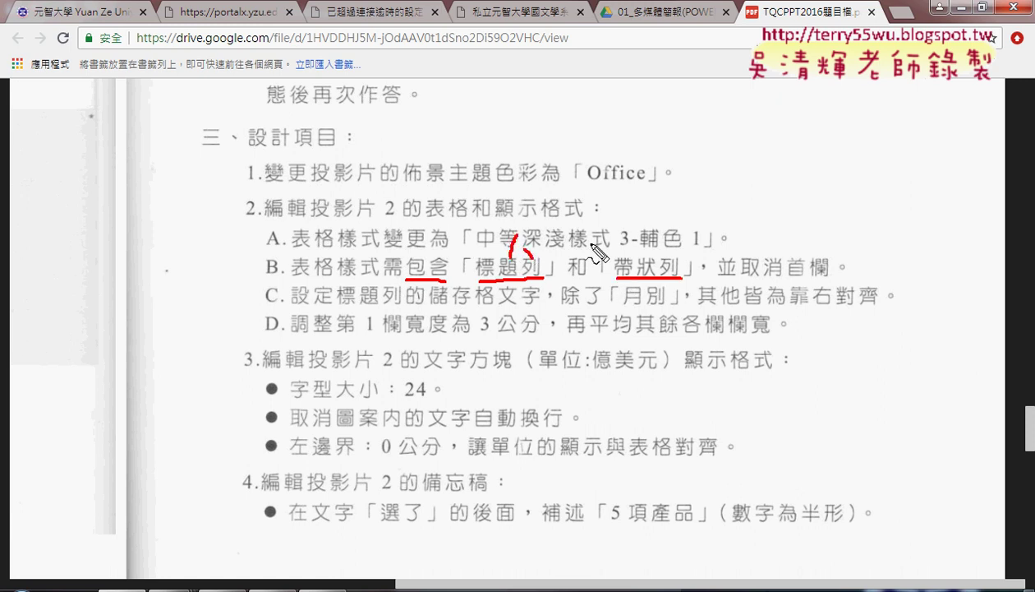
pyautogui.moveTo(629, 236); pyautogui.dragTo(669, 253)
pyautogui.moveTo(757, 280); pyautogui.dragTo(801, 284)
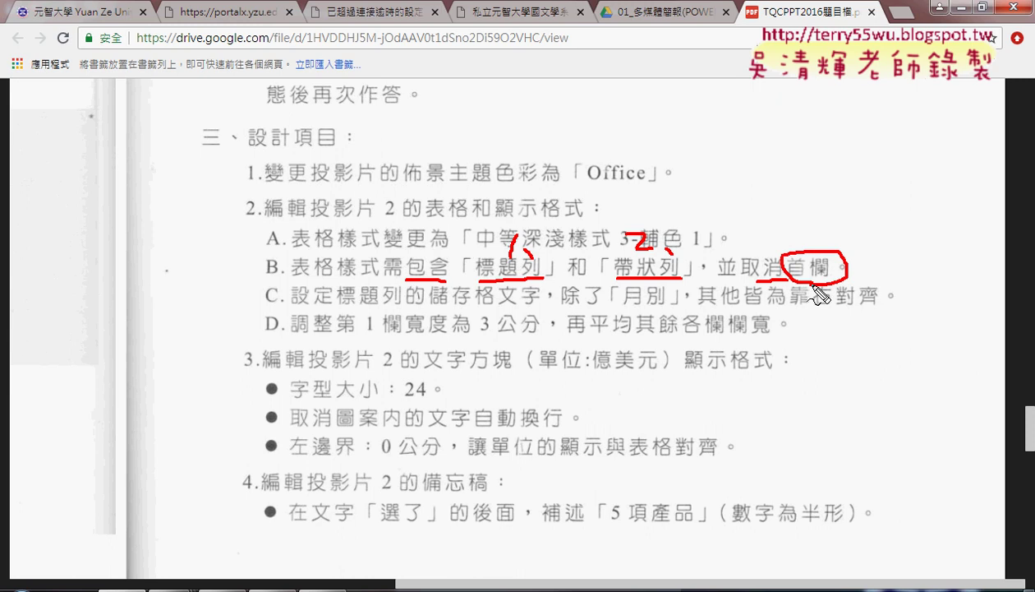